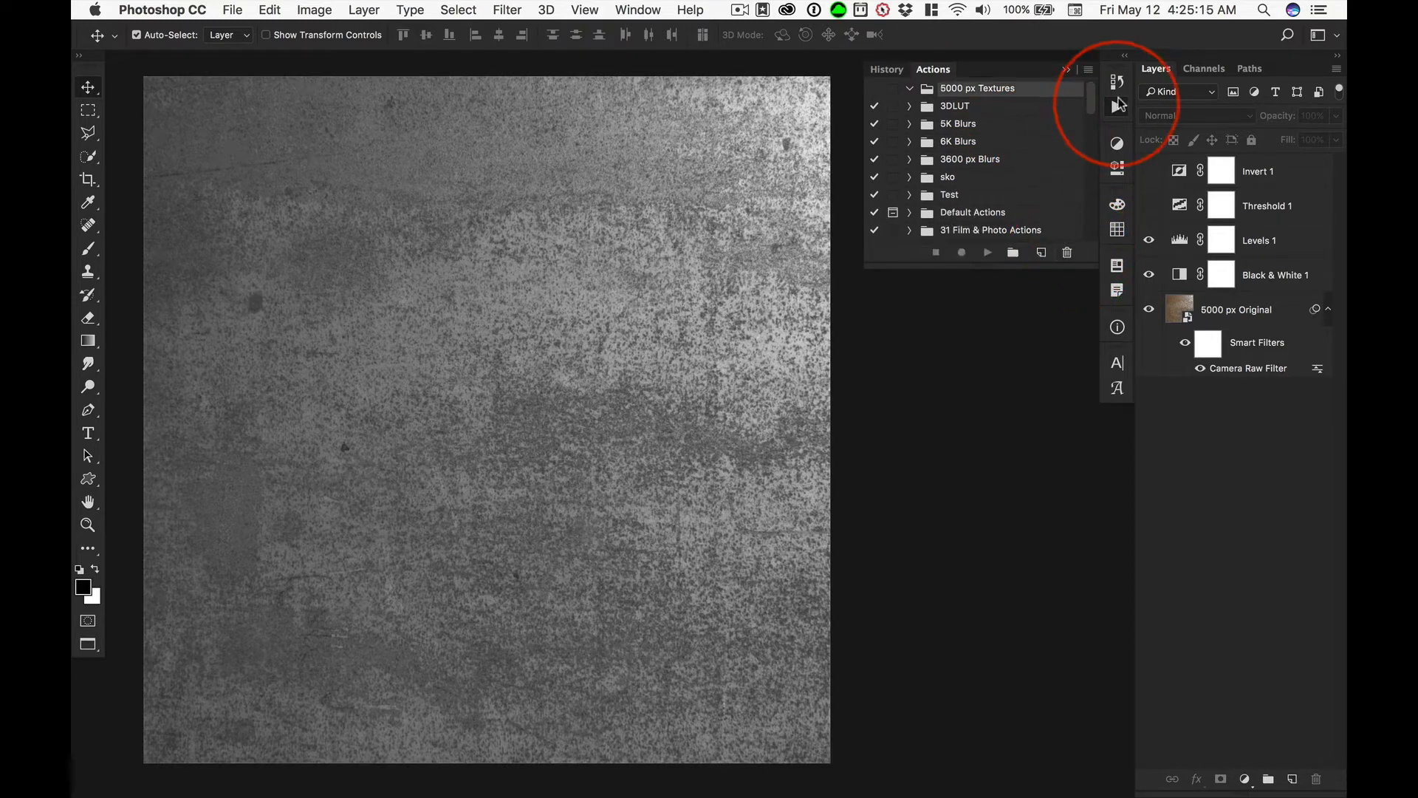
Return the texture document to its original Open history state.
{"action": "left_click", "coordinate": [1117, 83]}
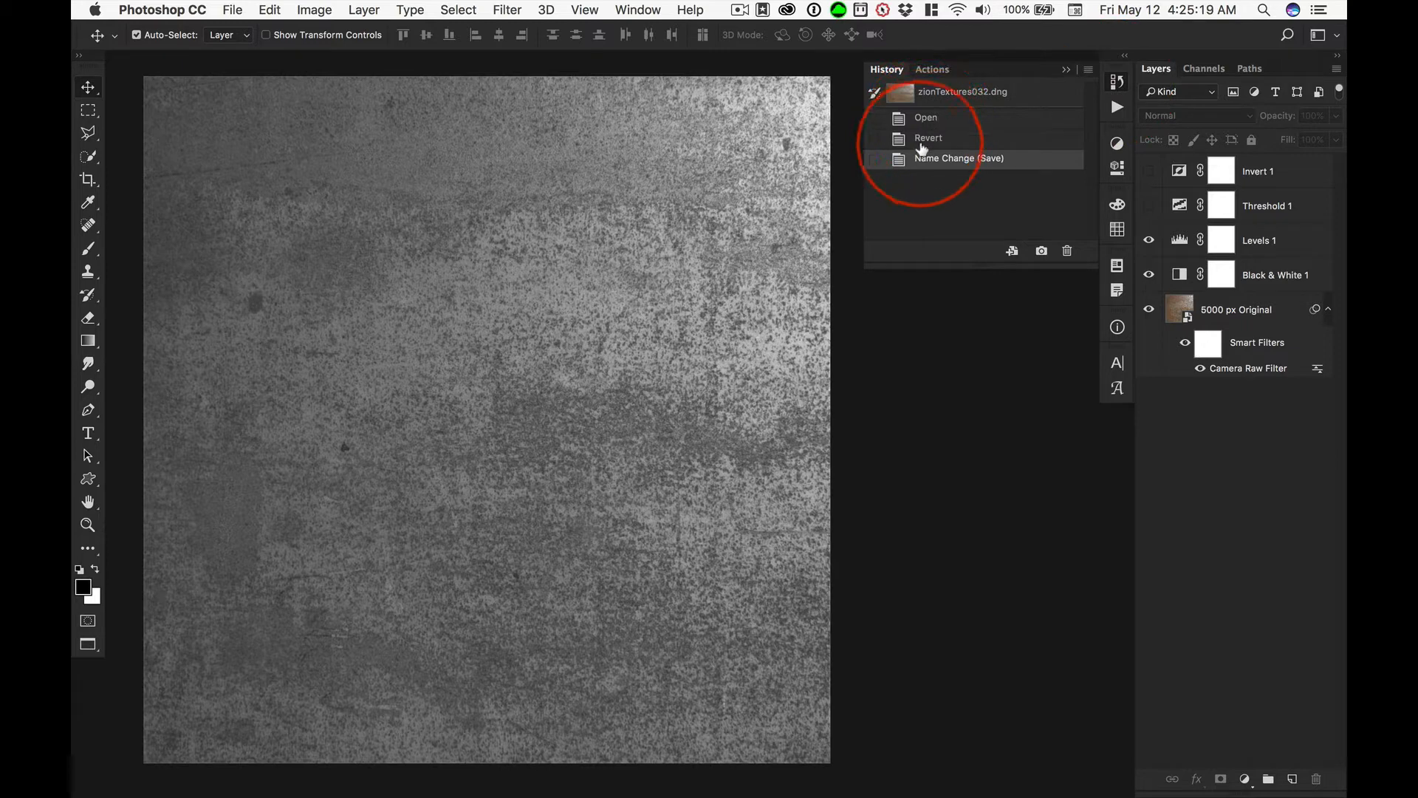
{"action": "left_click", "coordinate": [926, 122]}
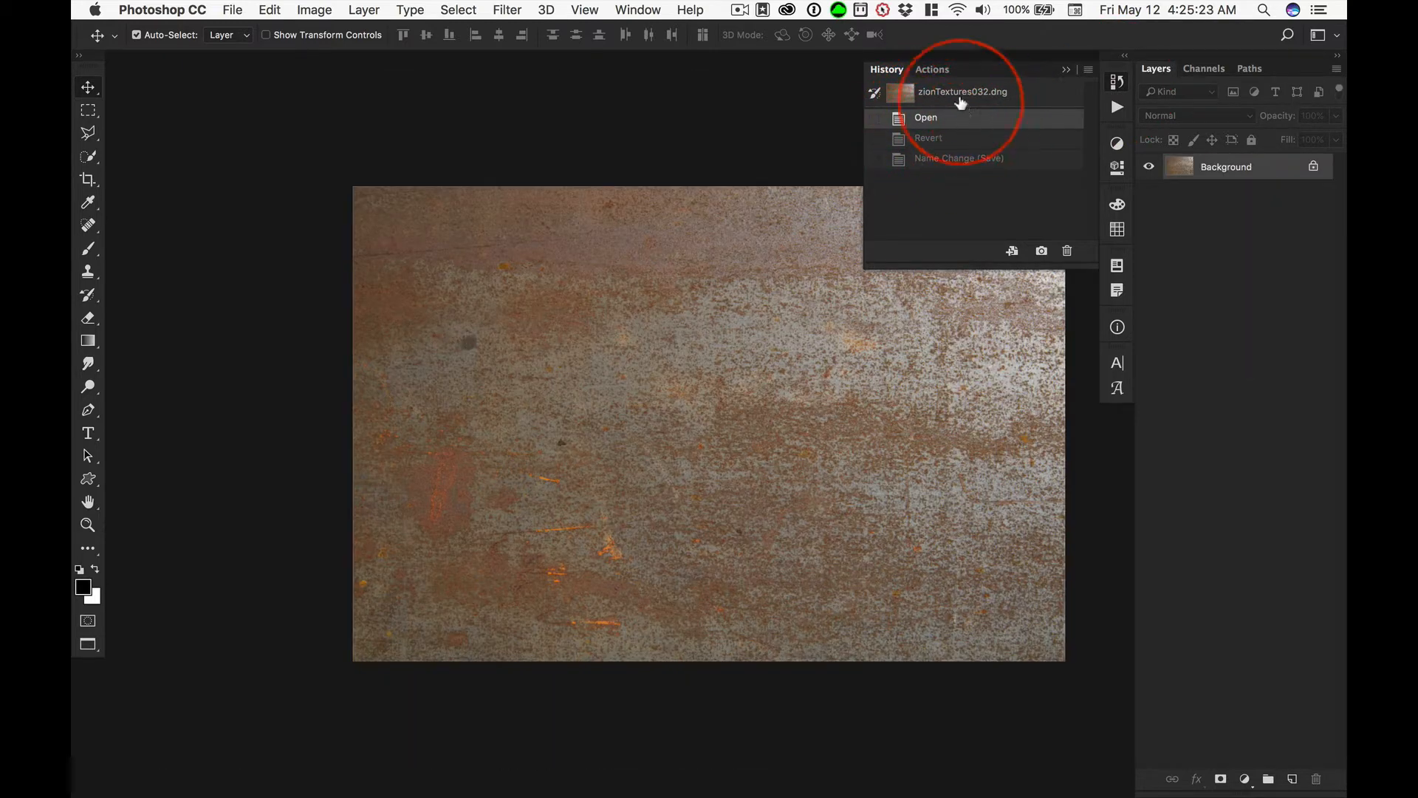
{"action": "left_click", "coordinate": [1067, 70]}
{"action": "left_click_drag", "start_coordinate": [791, 316], "coordinate": [690, 307]}
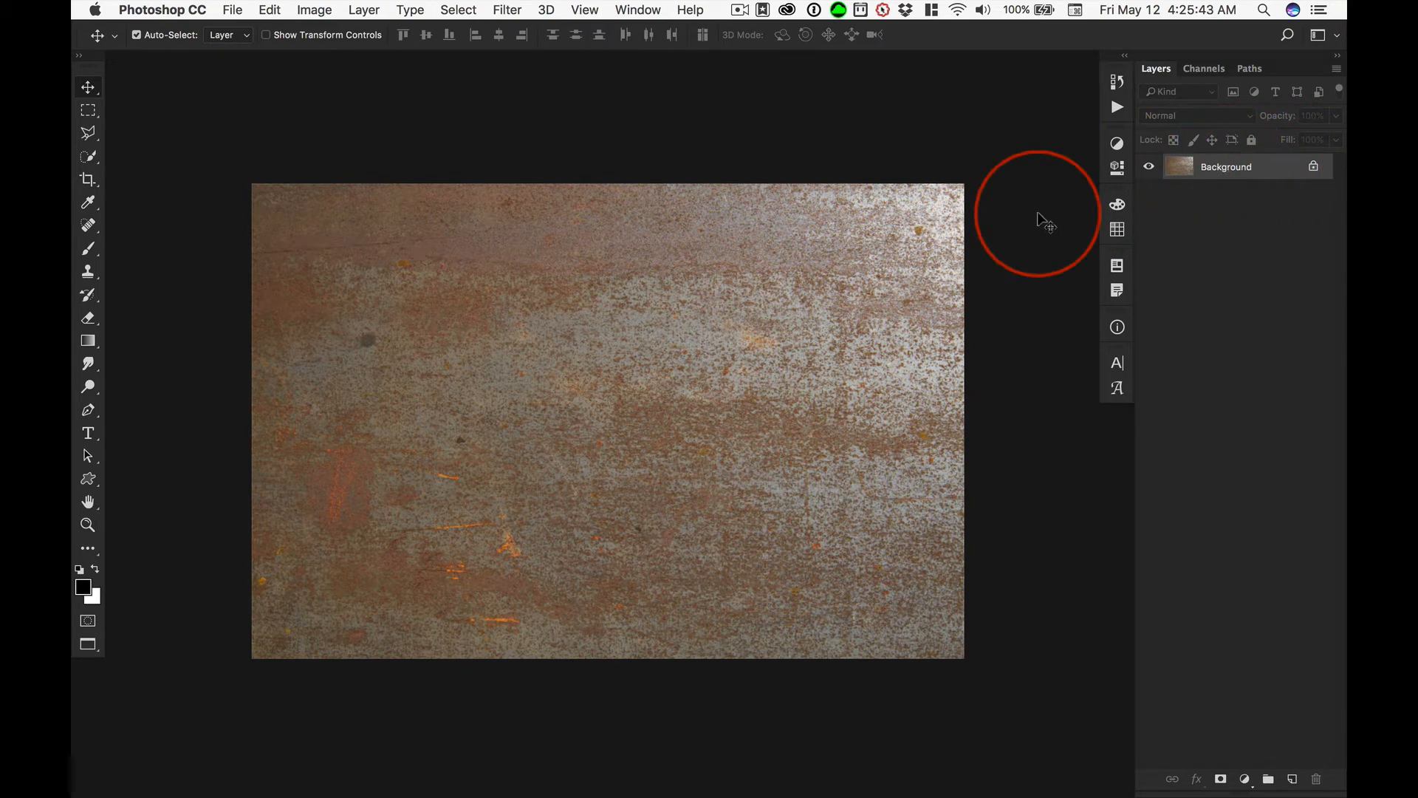
Start recording a new action named 5000 px Starter in the 5000 px Textures set.
{"action": "left_click", "coordinate": [1115, 105]}
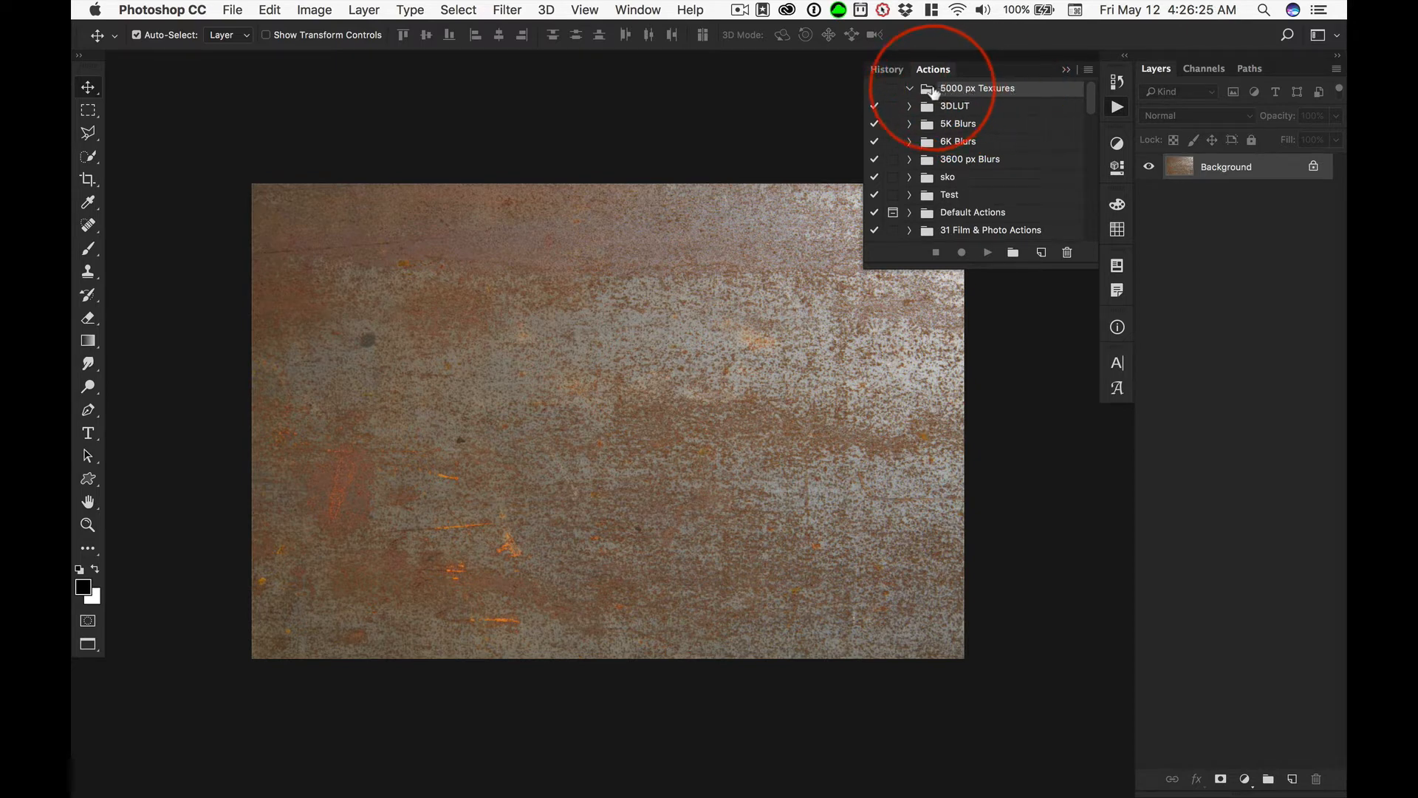
{"action": "left_click", "coordinate": [1042, 255]}
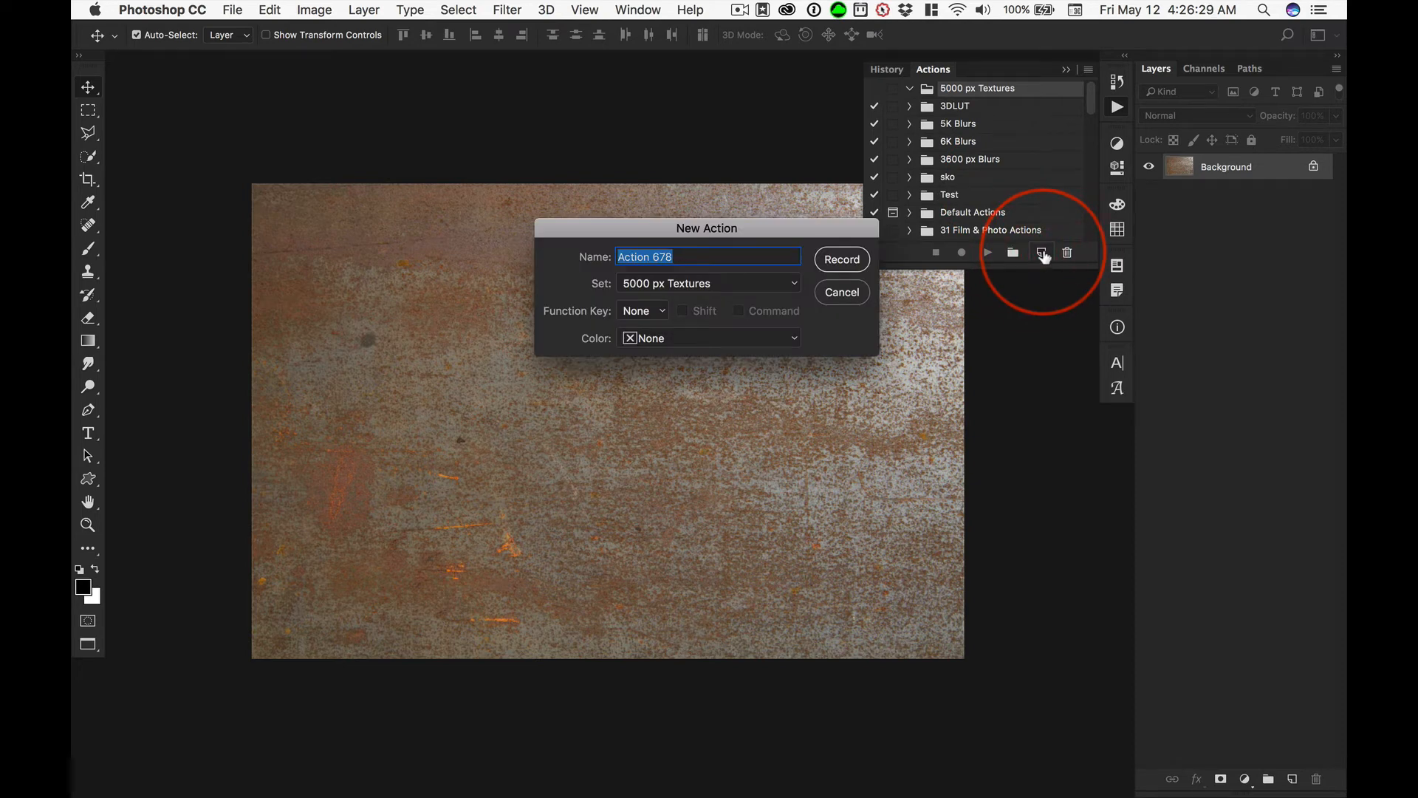
{"action": "type", "text": "5000 px Starter"}
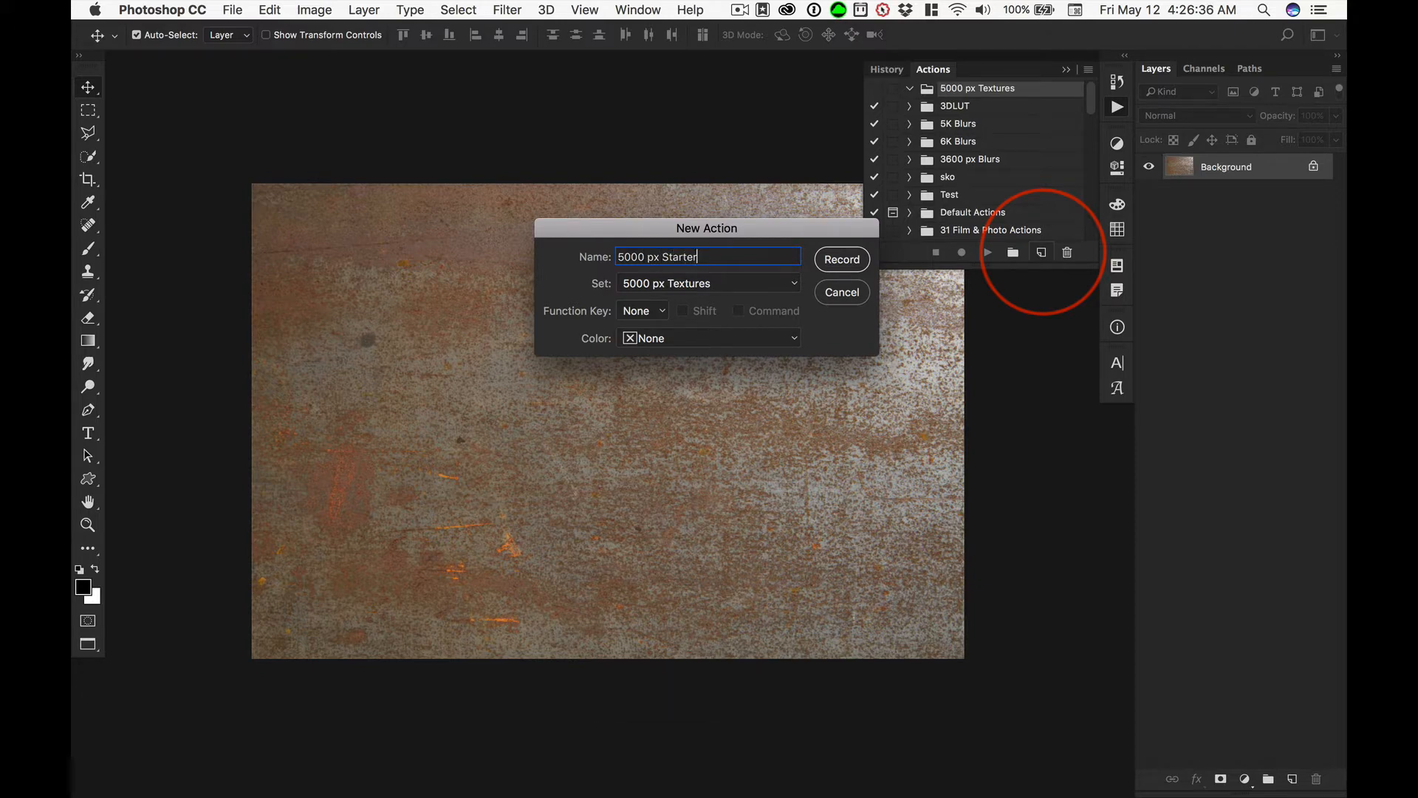
{"action": "key", "text": "Return"}
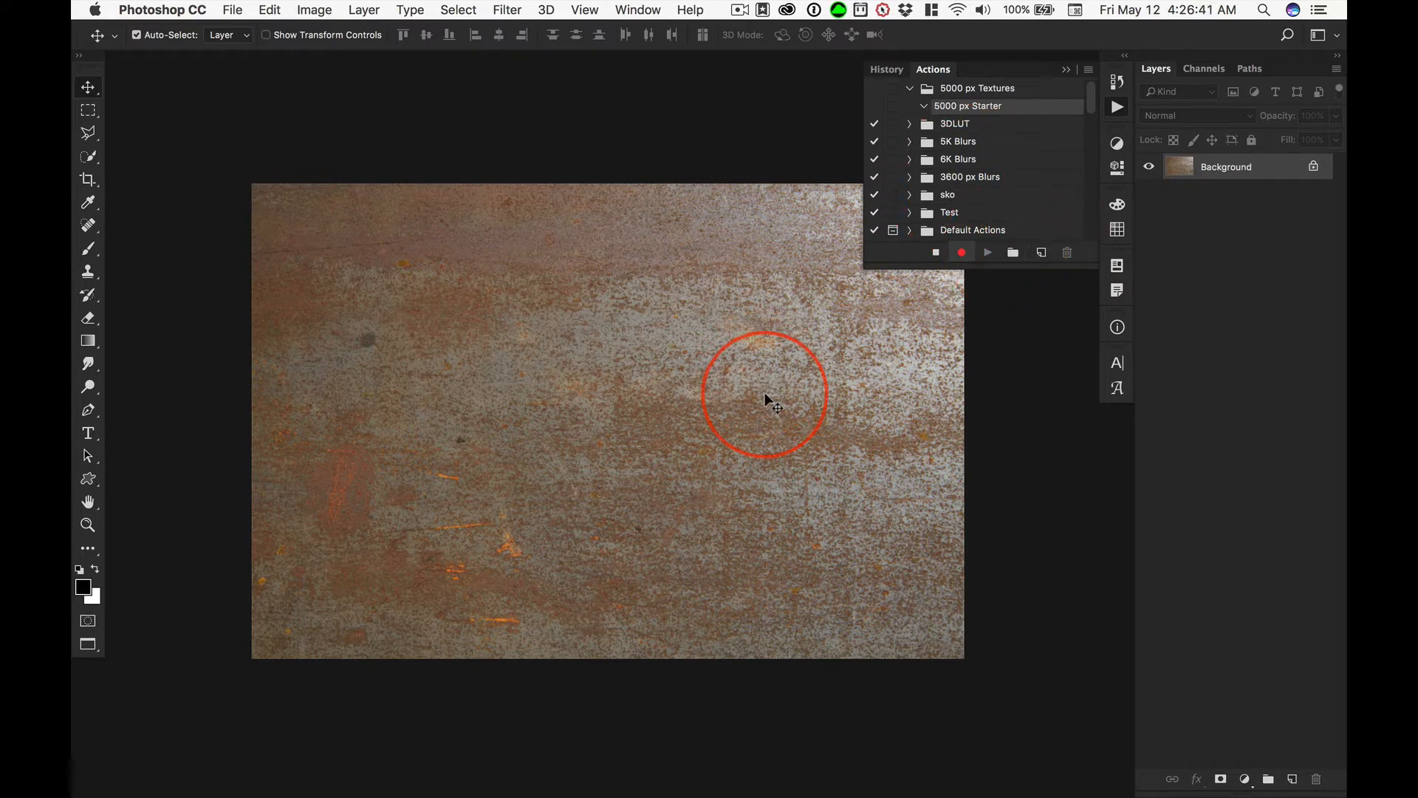
{"action": "left_click", "coordinate": [962, 253]}
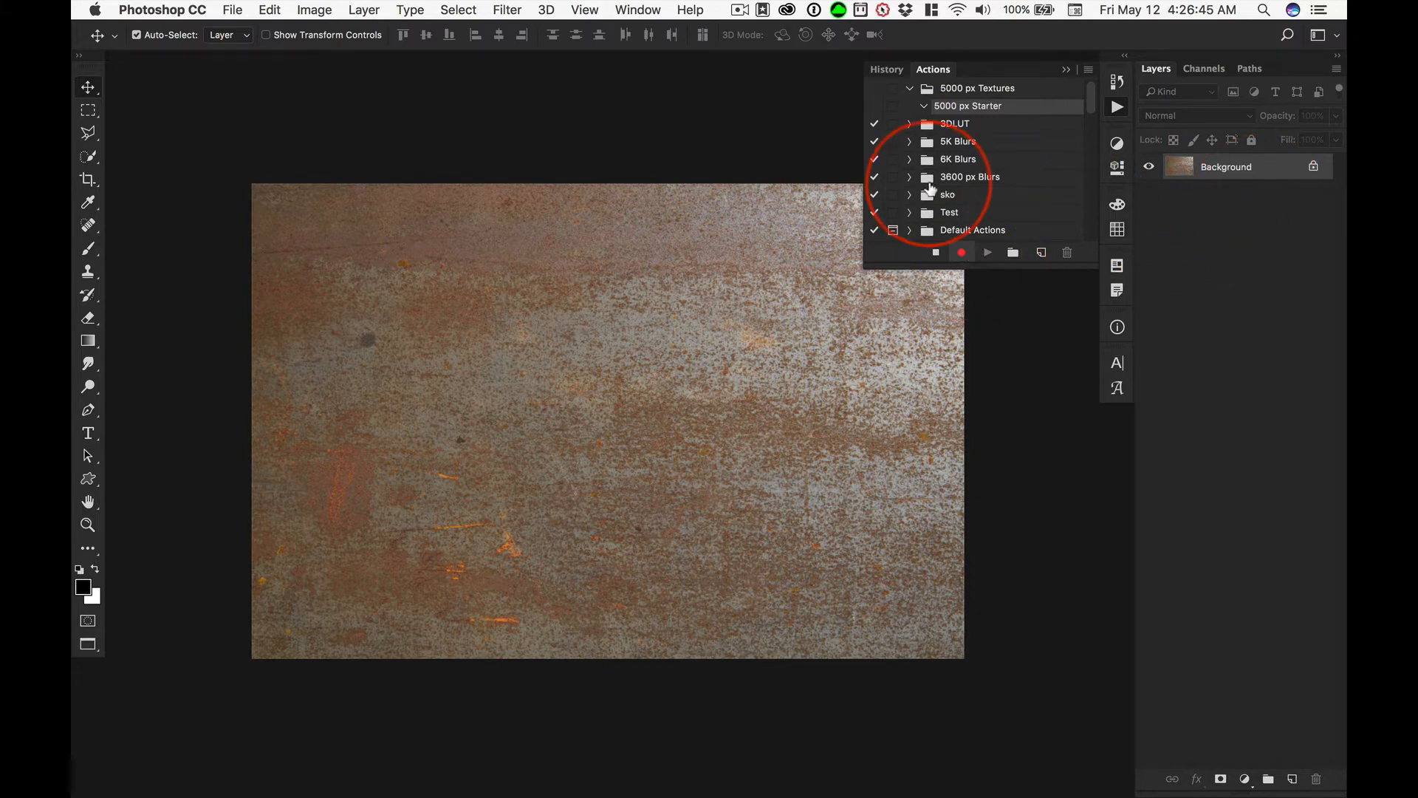
Unlock the Background layer and rename it 5000 px Original.
{"action": "left_click", "coordinate": [1315, 169]}
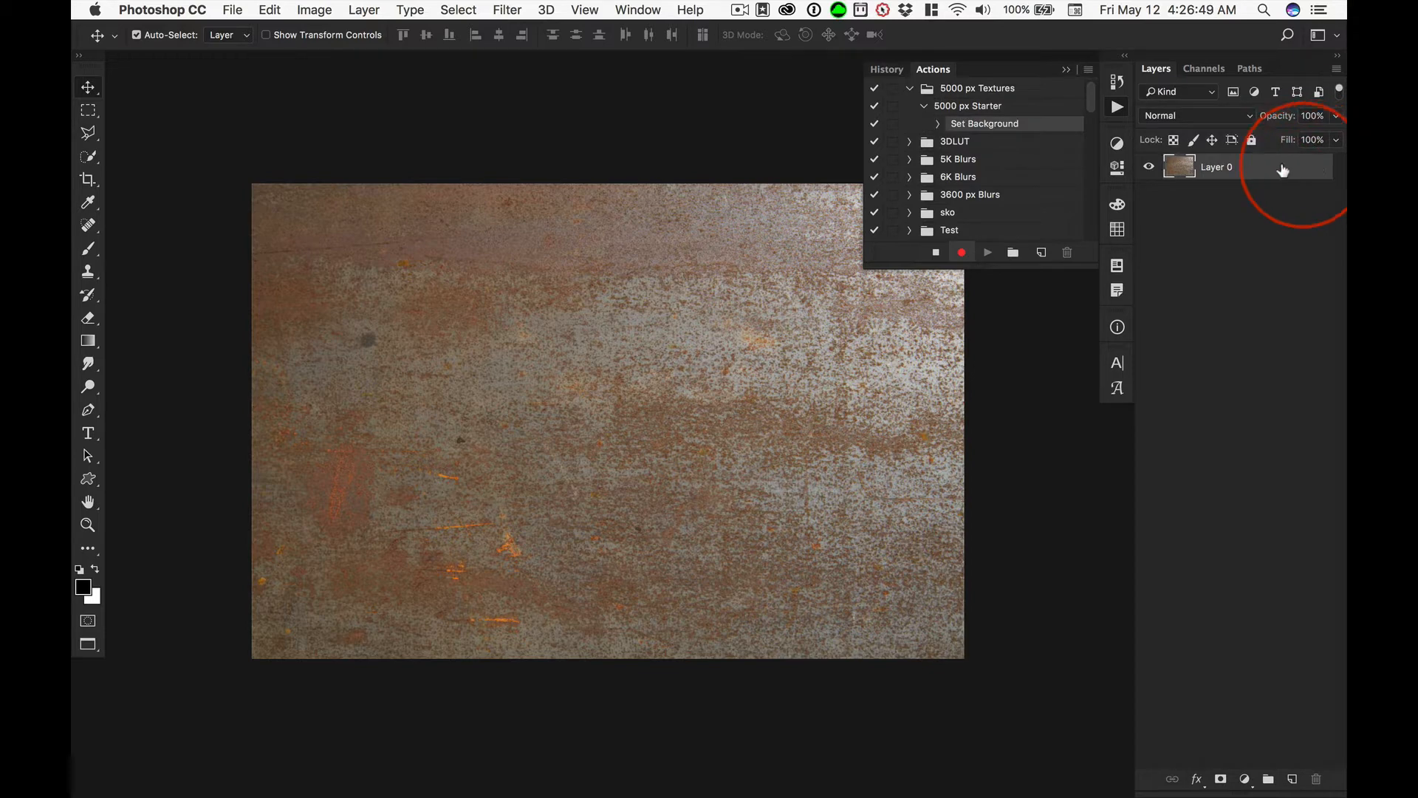
{"action": "double_click", "coordinate": [1217, 164]}
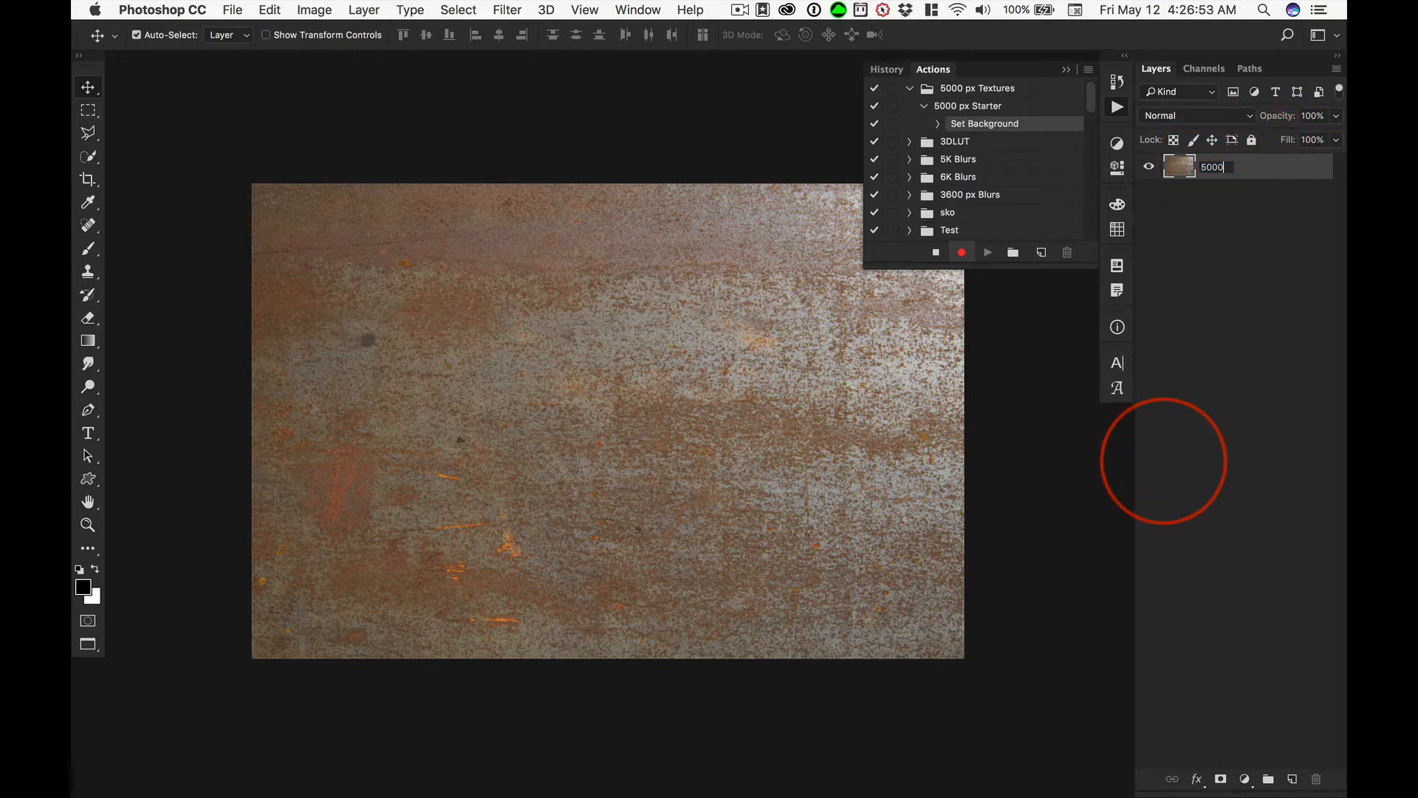
{"action": "type", "text": "5000 px O"}
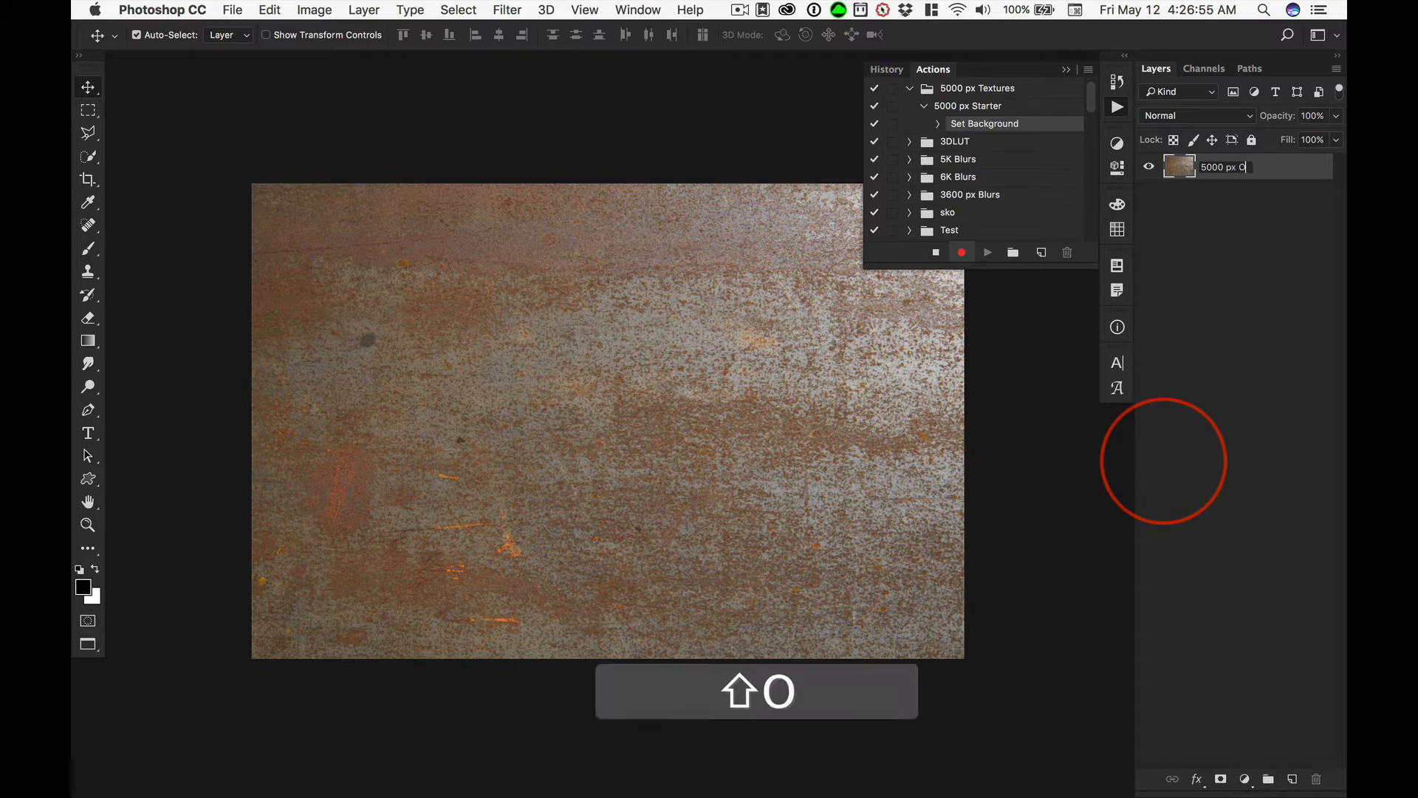
{"action": "type", "text": "riginal"}
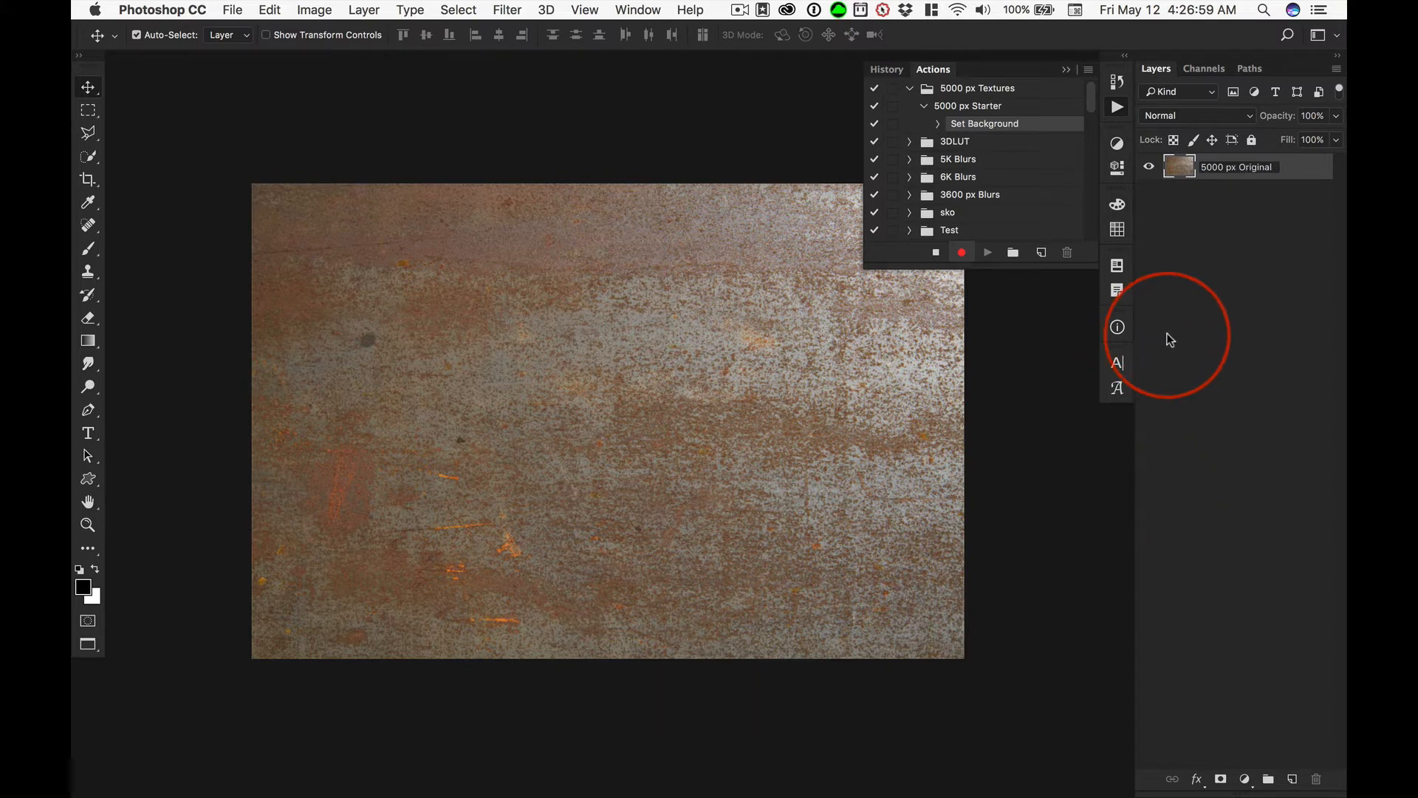
{"action": "key", "text": "Return"}
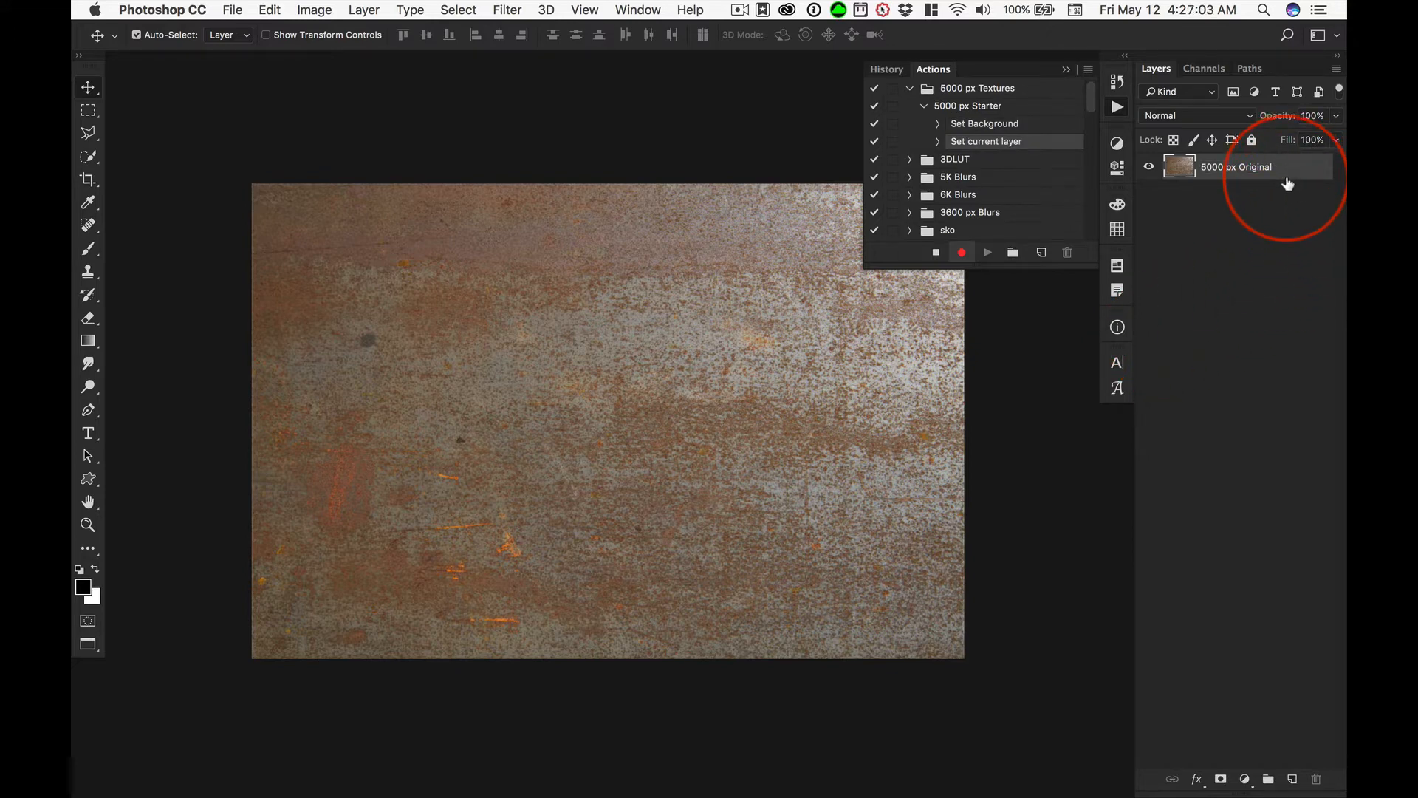
Resize the image to 5000 by 5000 pixels with its proportions unconstrained.
{"action": "left_click", "coordinate": [314, 10]}
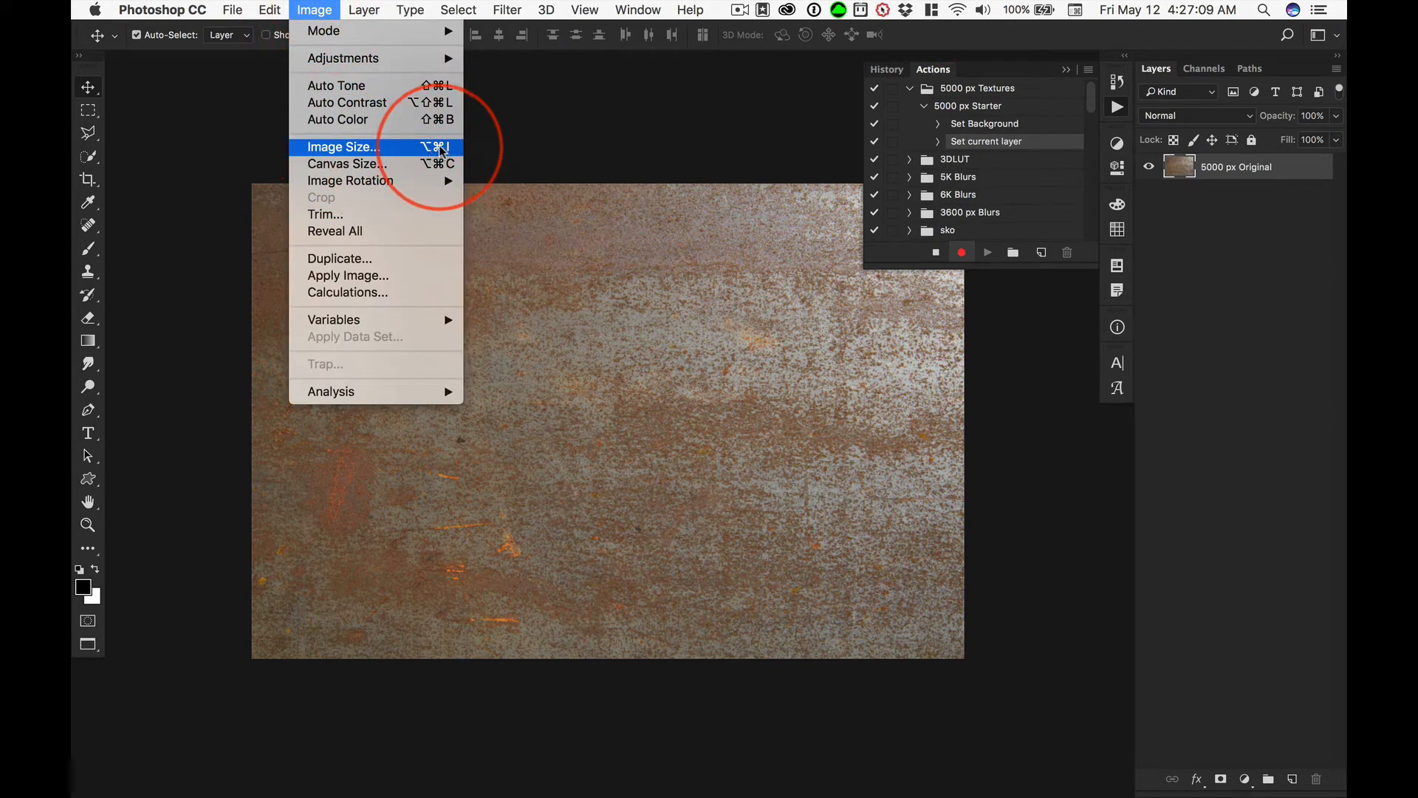
{"action": "left_click", "coordinate": [569, 142]}
{"action": "key", "text": "alt+super"}
{"action": "key", "text": "alt+super+i"}
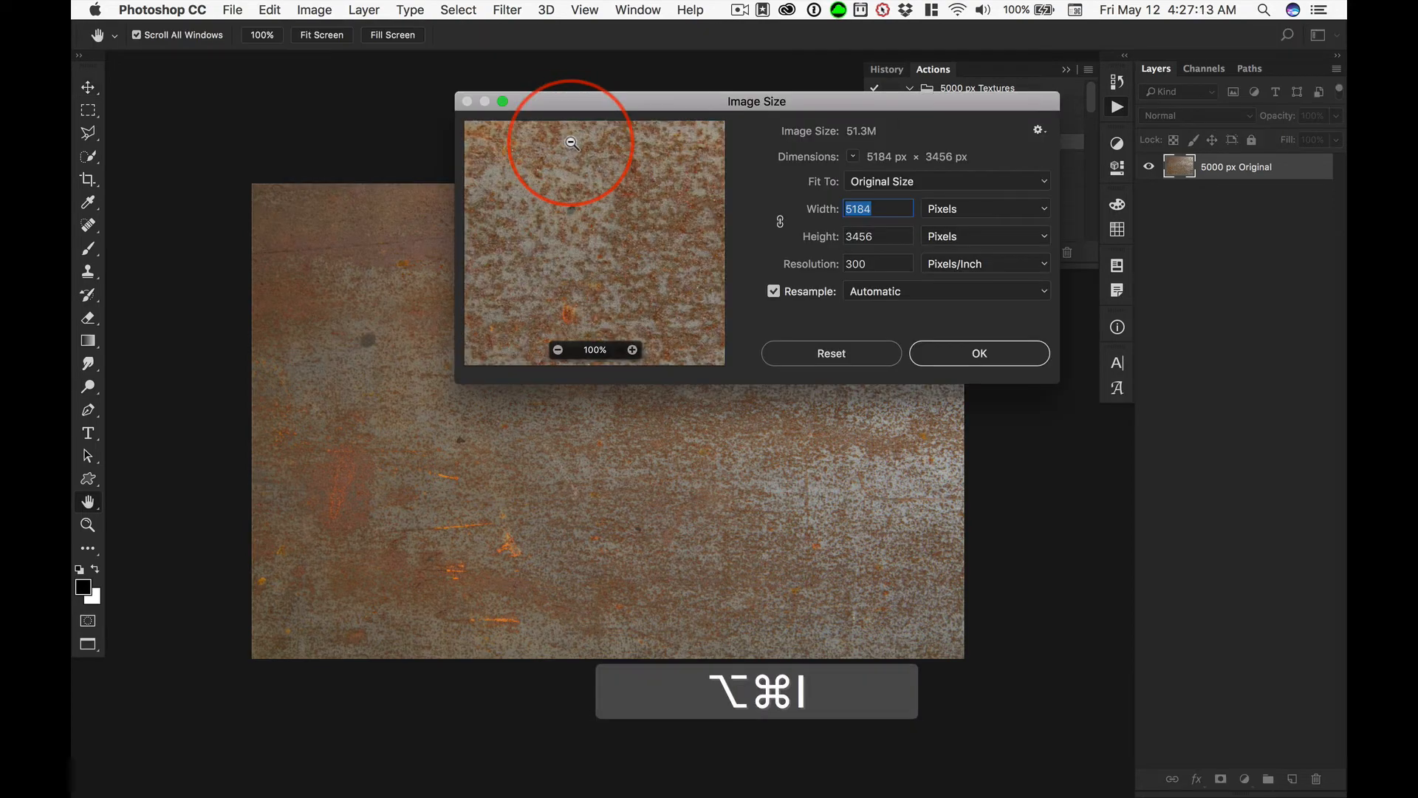
{"action": "left_click", "coordinate": [781, 222]}
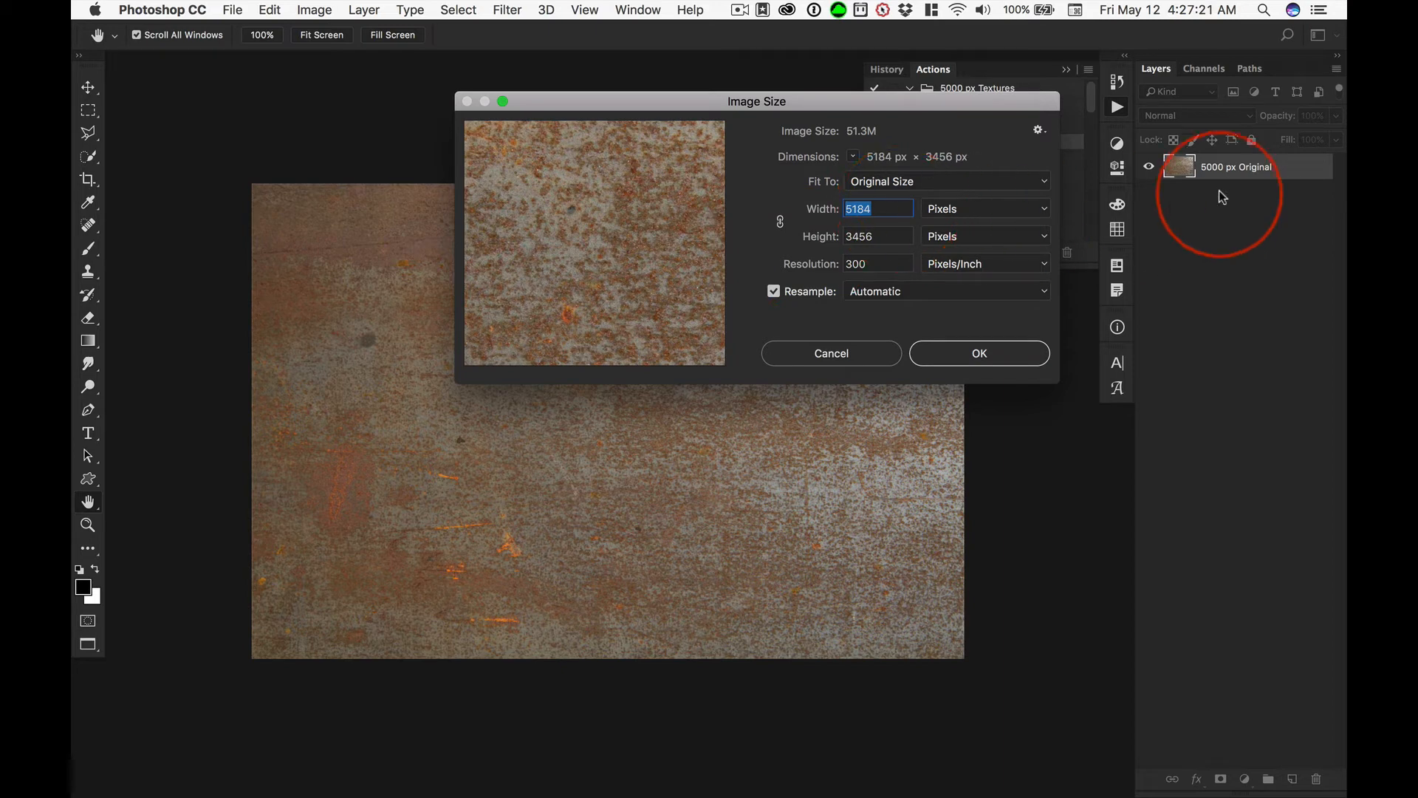
{"action": "type", "text": "5000"}
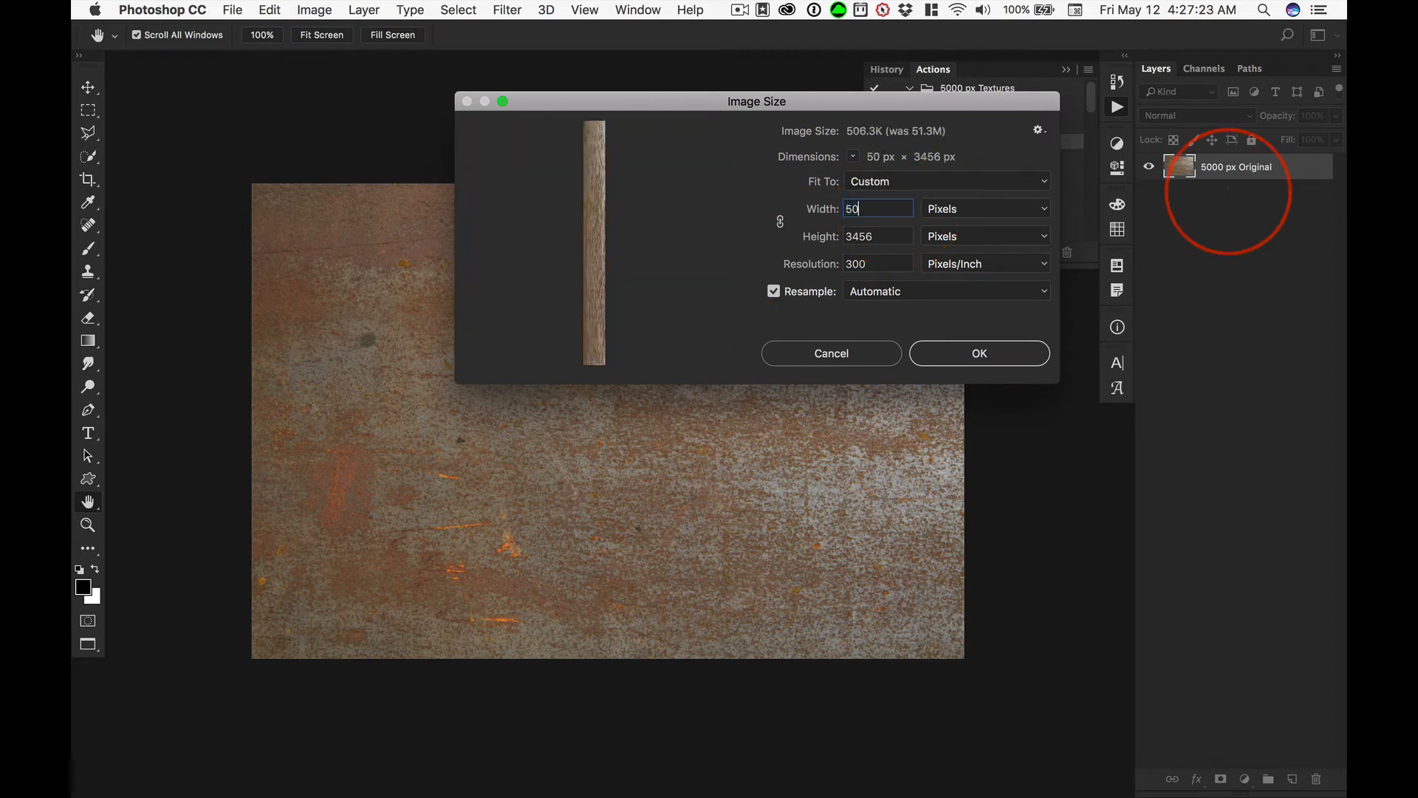
{"action": "type", "text": "5000"}
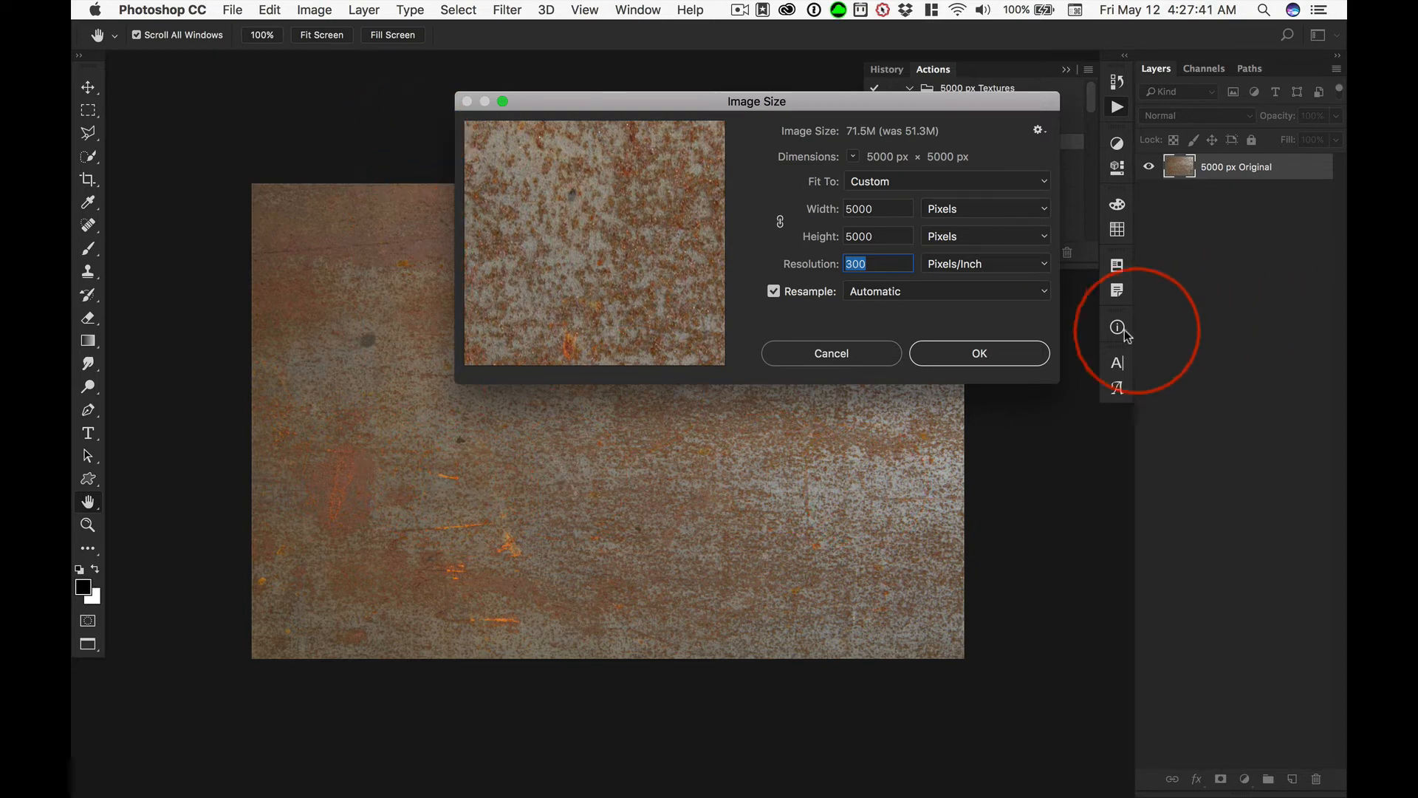
{"action": "left_click", "coordinate": [998, 353]}
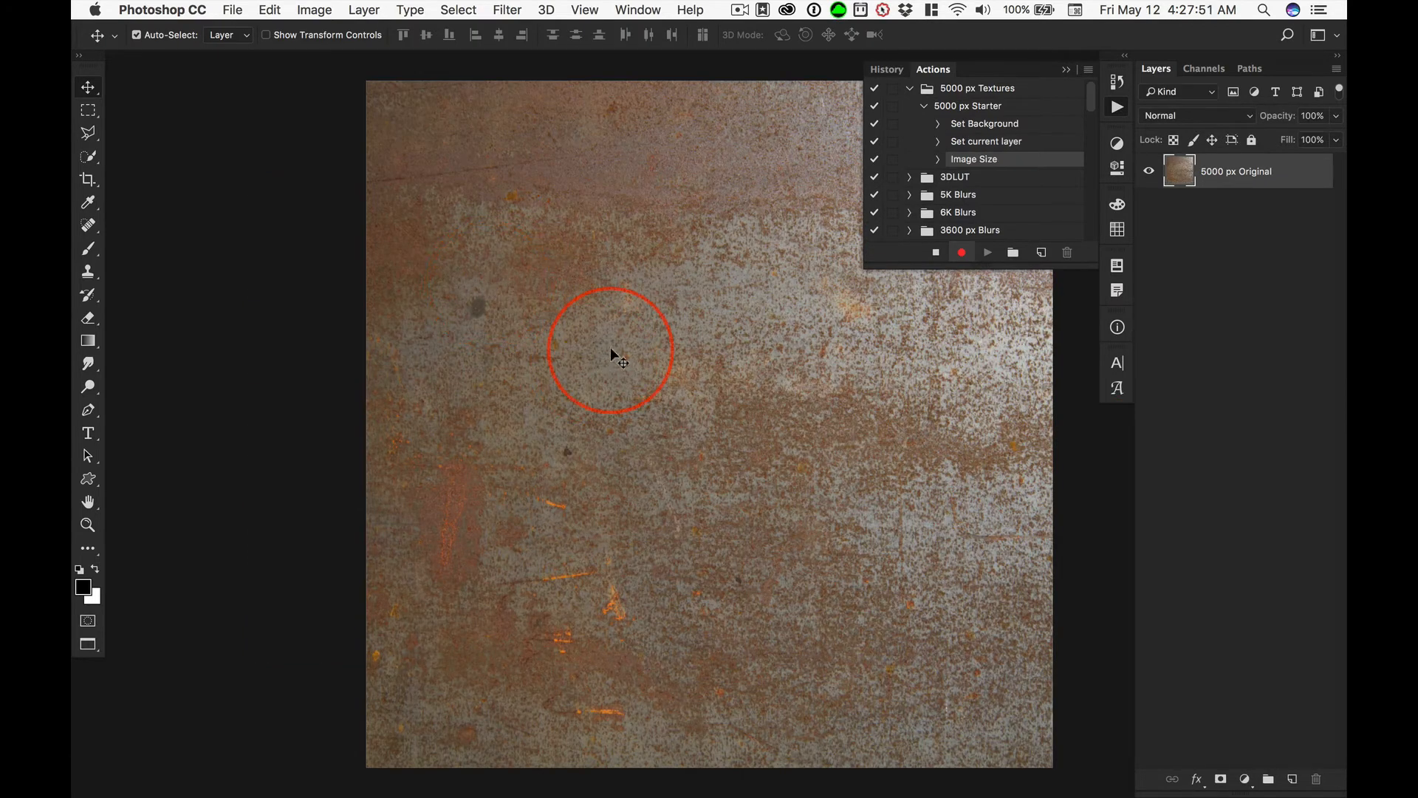
Convert the 5000 px Original layer to a smart object.
{"action": "left_click_drag", "start_coordinate": [675, 376], "coordinate": [451, 359]}
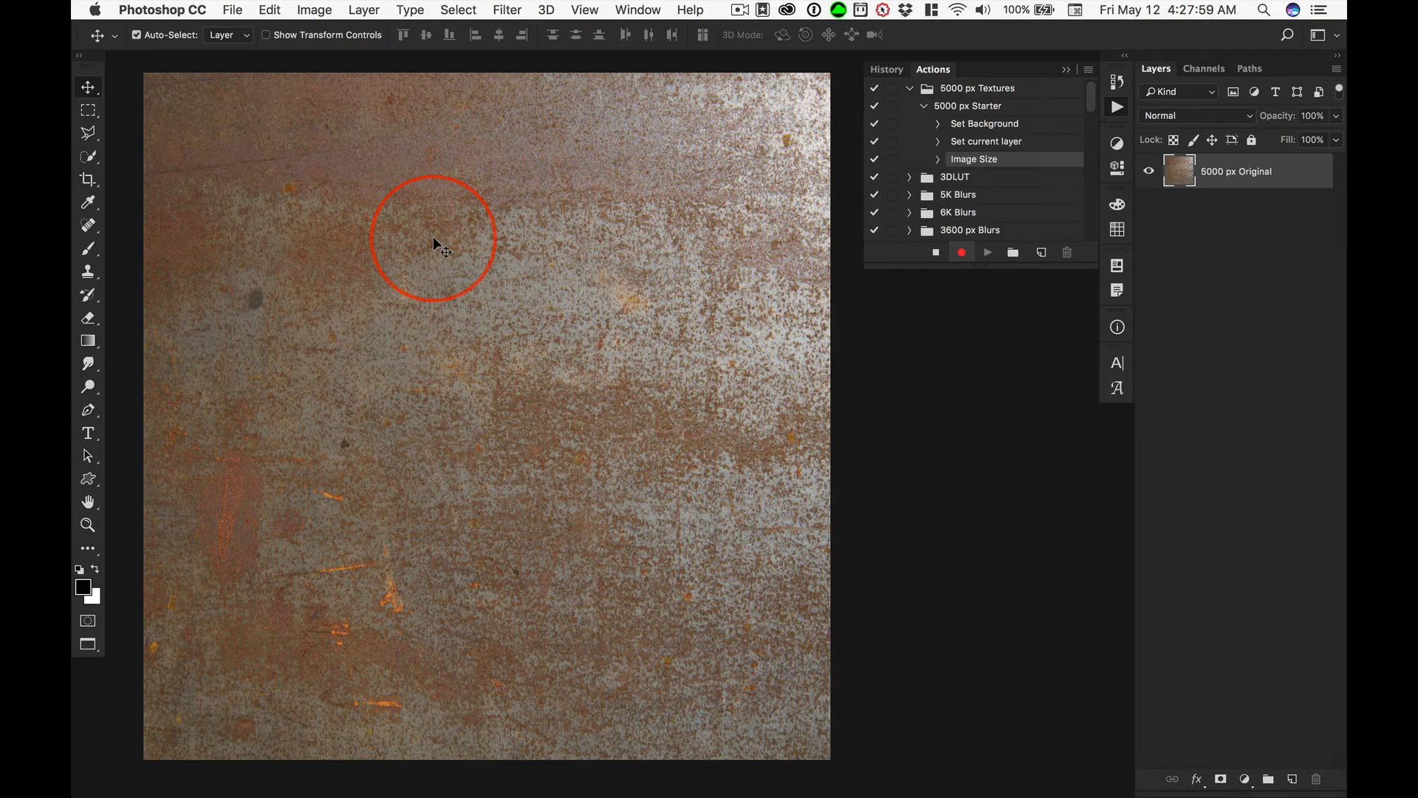
{"action": "right_click", "coordinate": [1304, 174]}
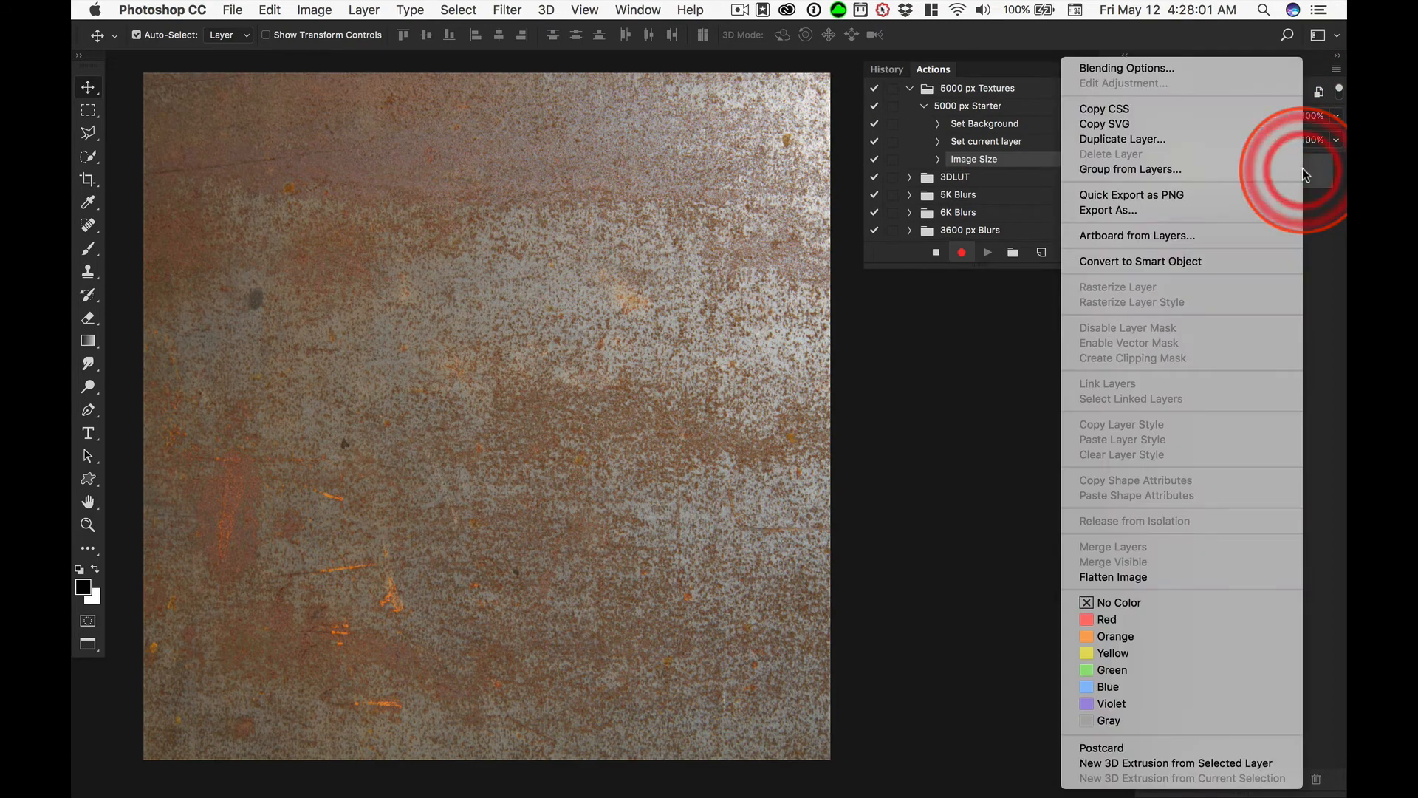
{"action": "left_click", "coordinate": [1252, 255]}
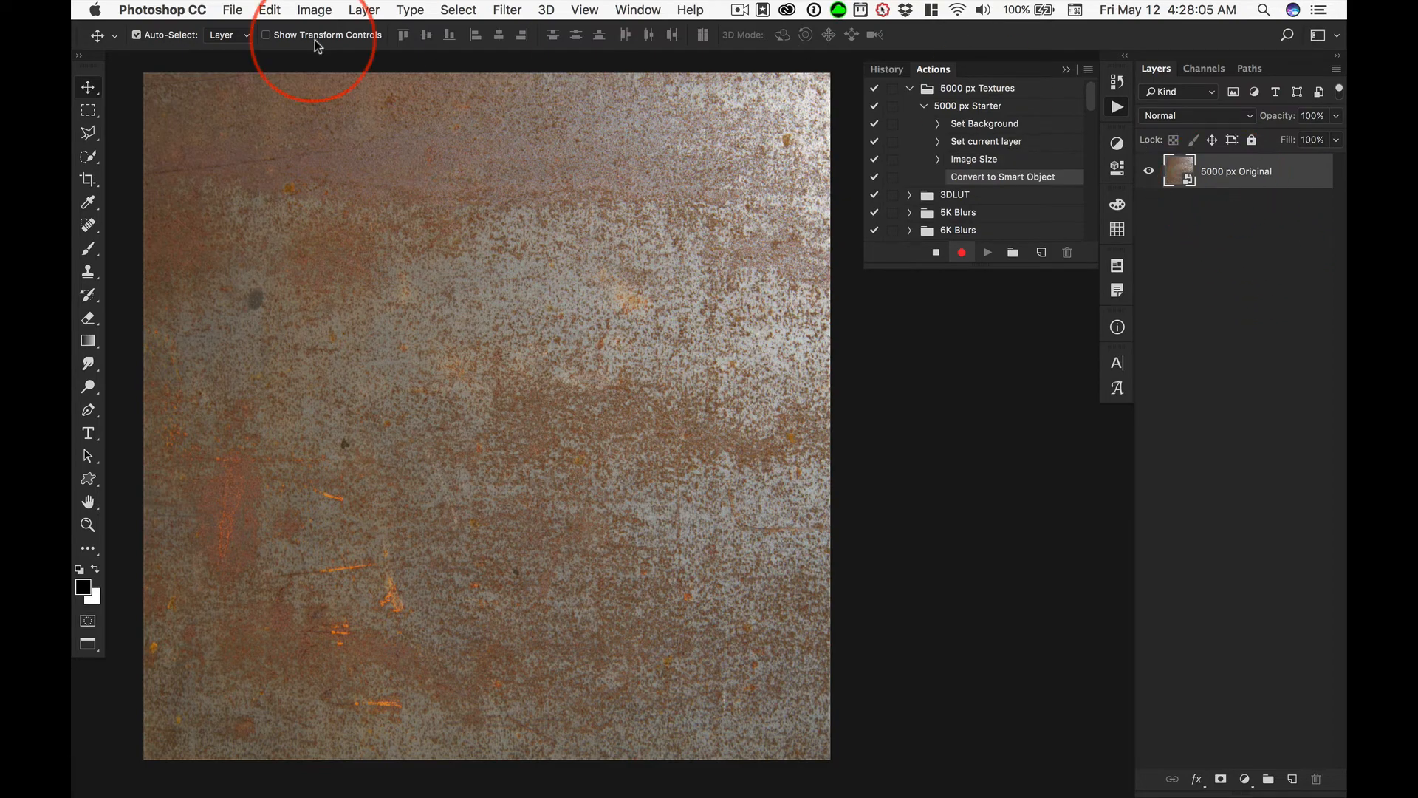
Apply the Camera Raw Filter to the smart object with all settings at their defaults.
{"action": "left_click", "coordinate": [507, 10]}
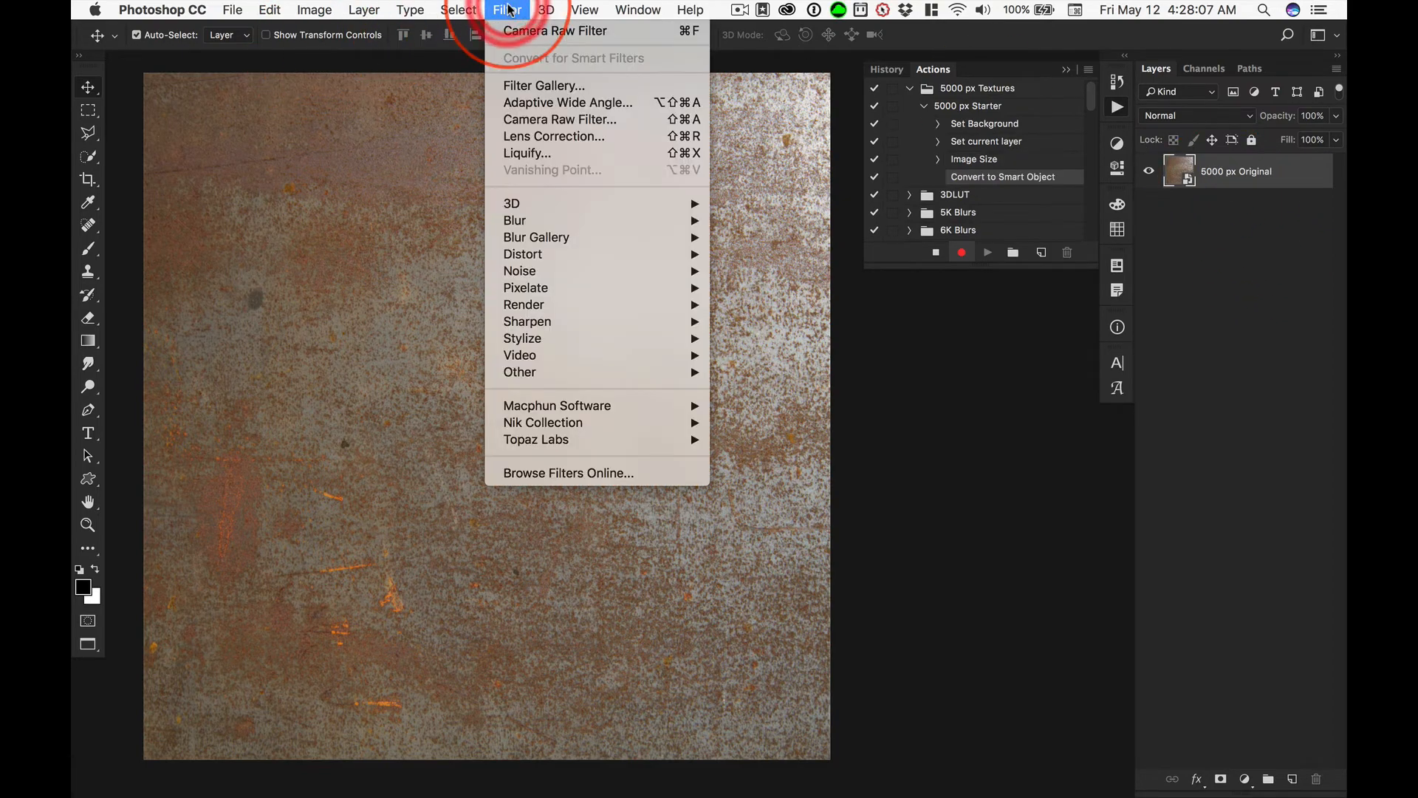
{"action": "left_click", "coordinate": [607, 121]}
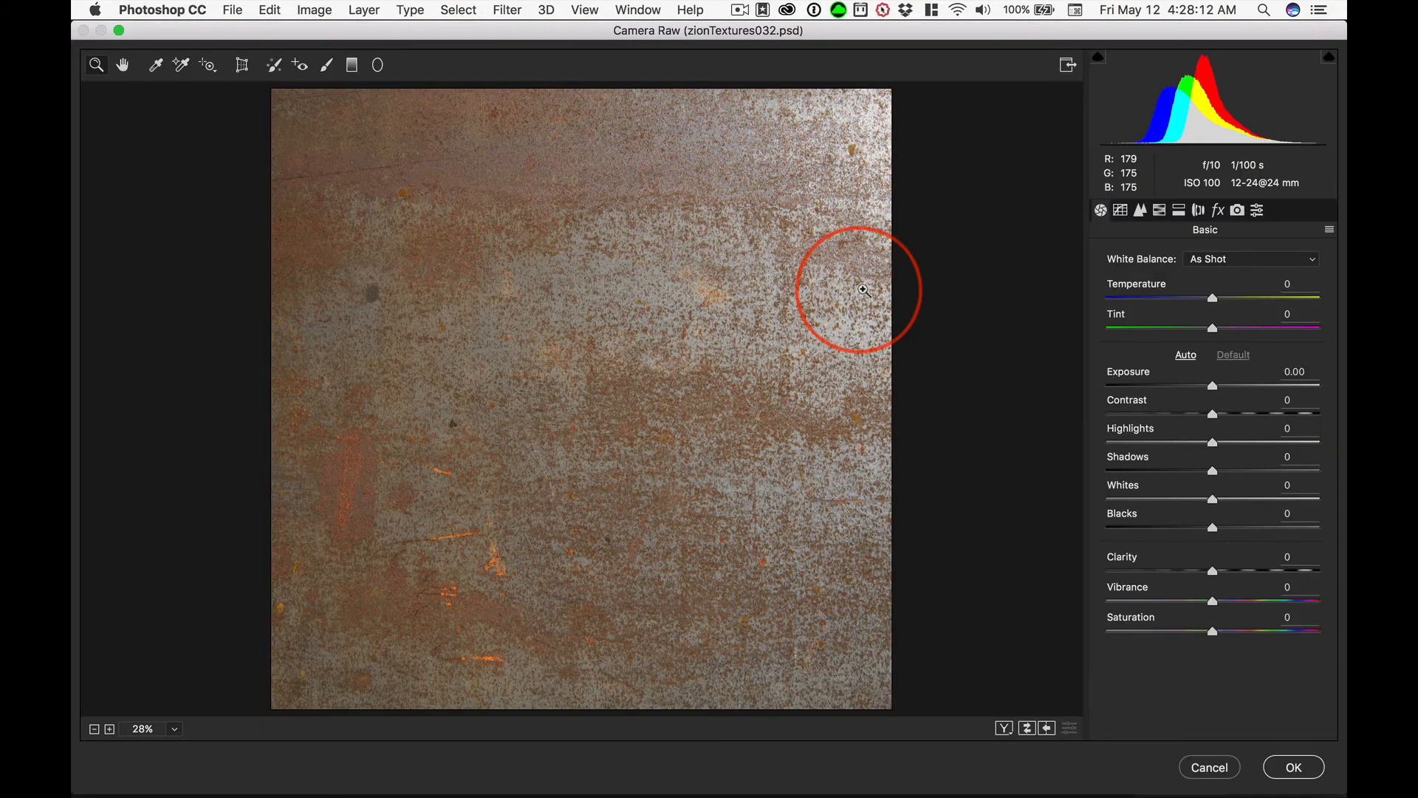
{"action": "left_click", "coordinate": [1293, 766]}
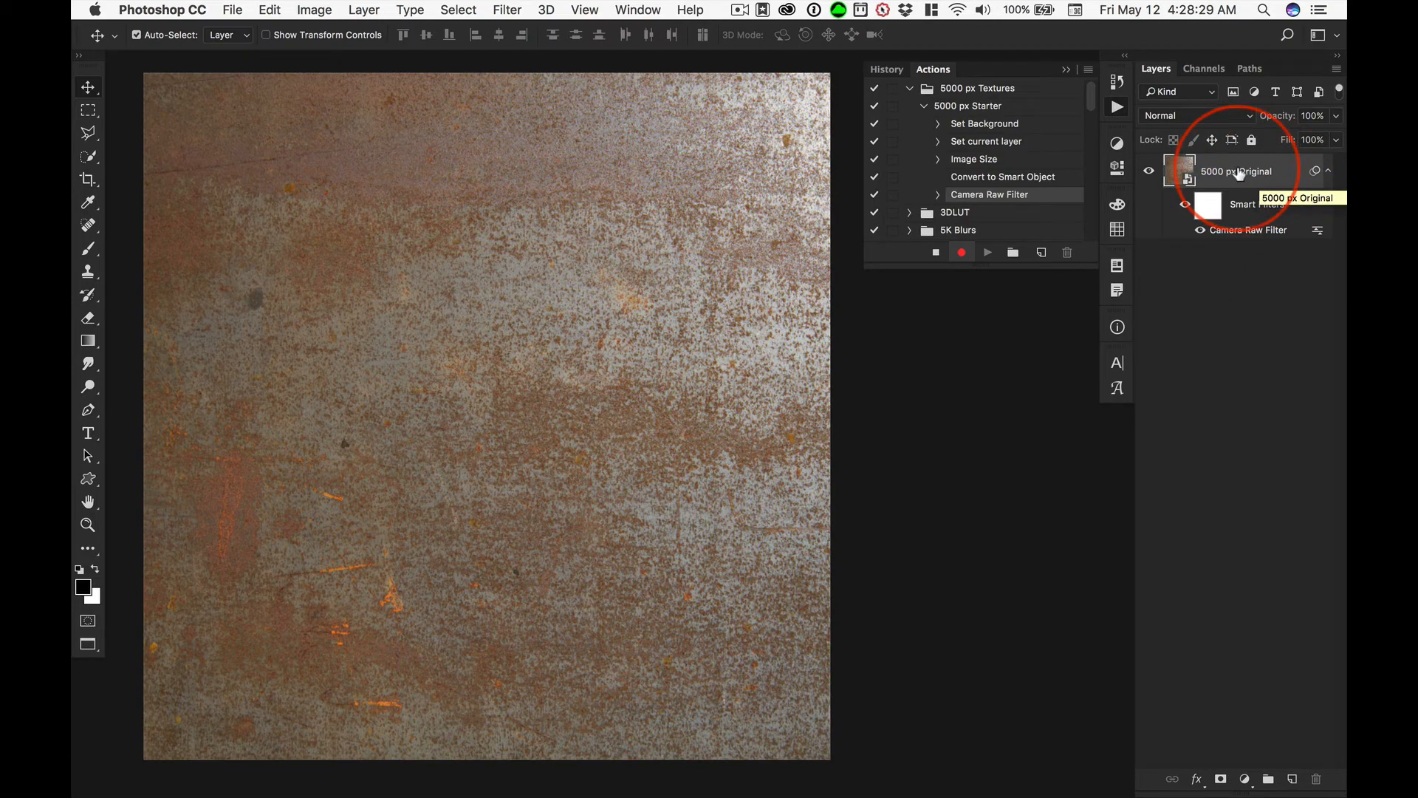
Add a Black & White adjustment layer and a Levels adjustment layer above the texture, both with default settings.
{"action": "left_click", "coordinate": [1117, 143]}
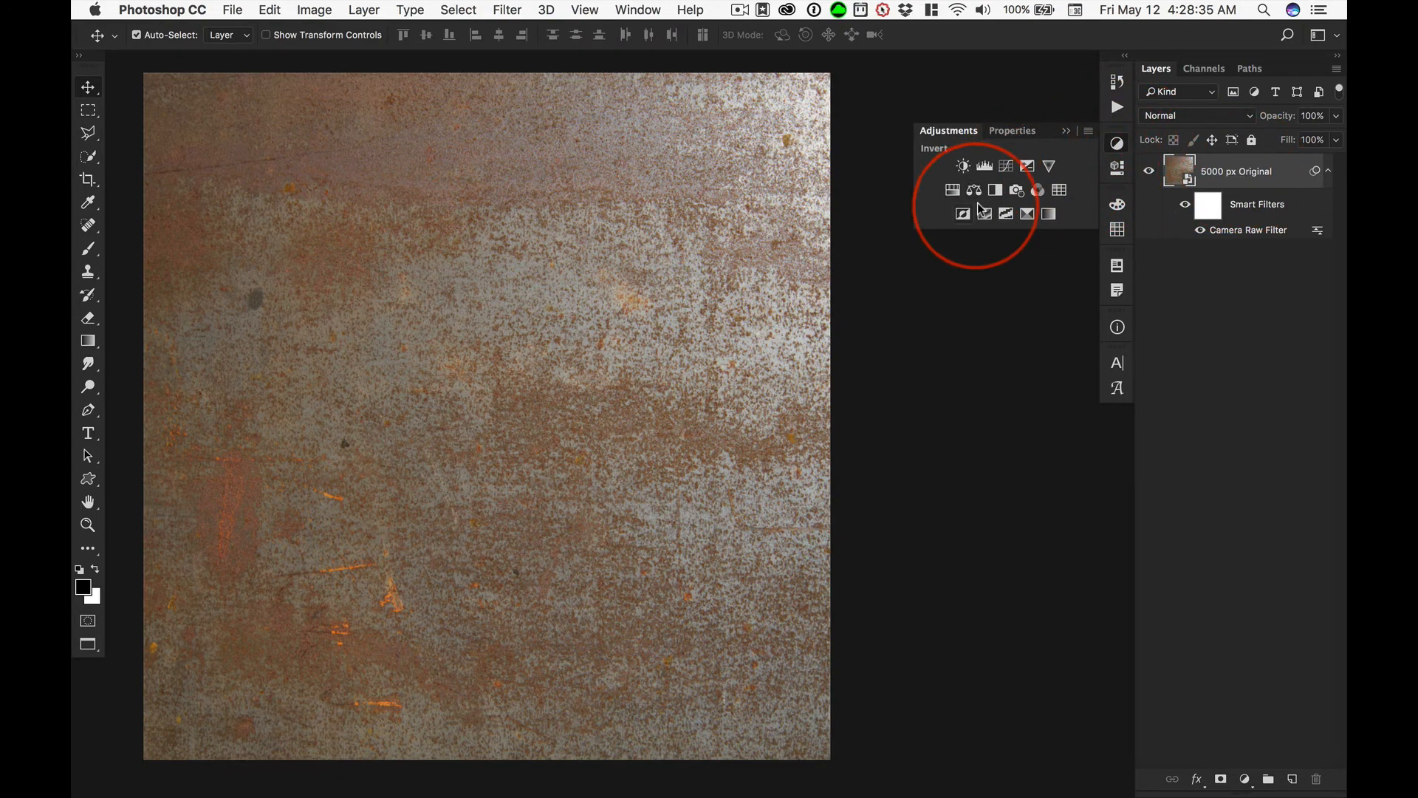
{"action": "left_click", "coordinate": [995, 190]}
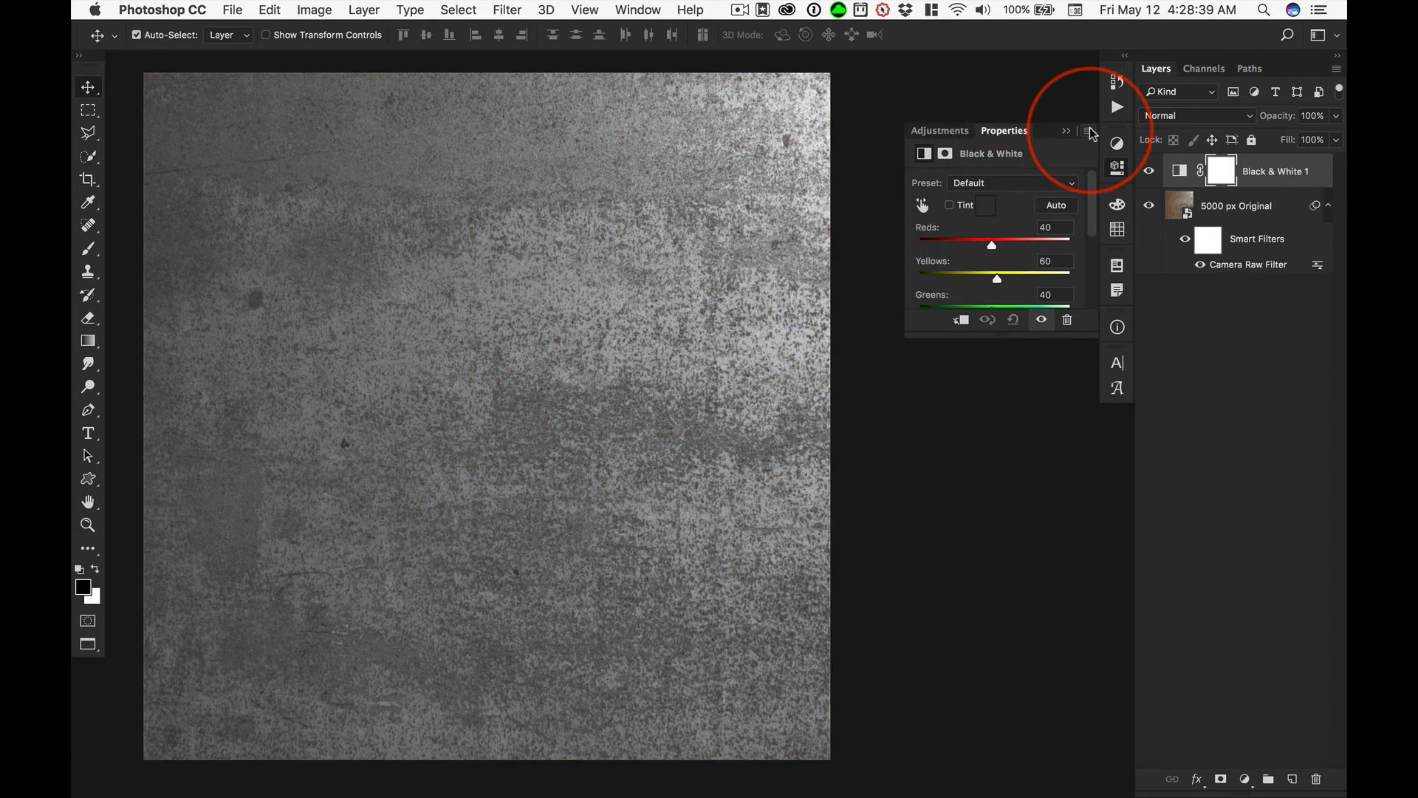
{"action": "left_click", "coordinate": [944, 131]}
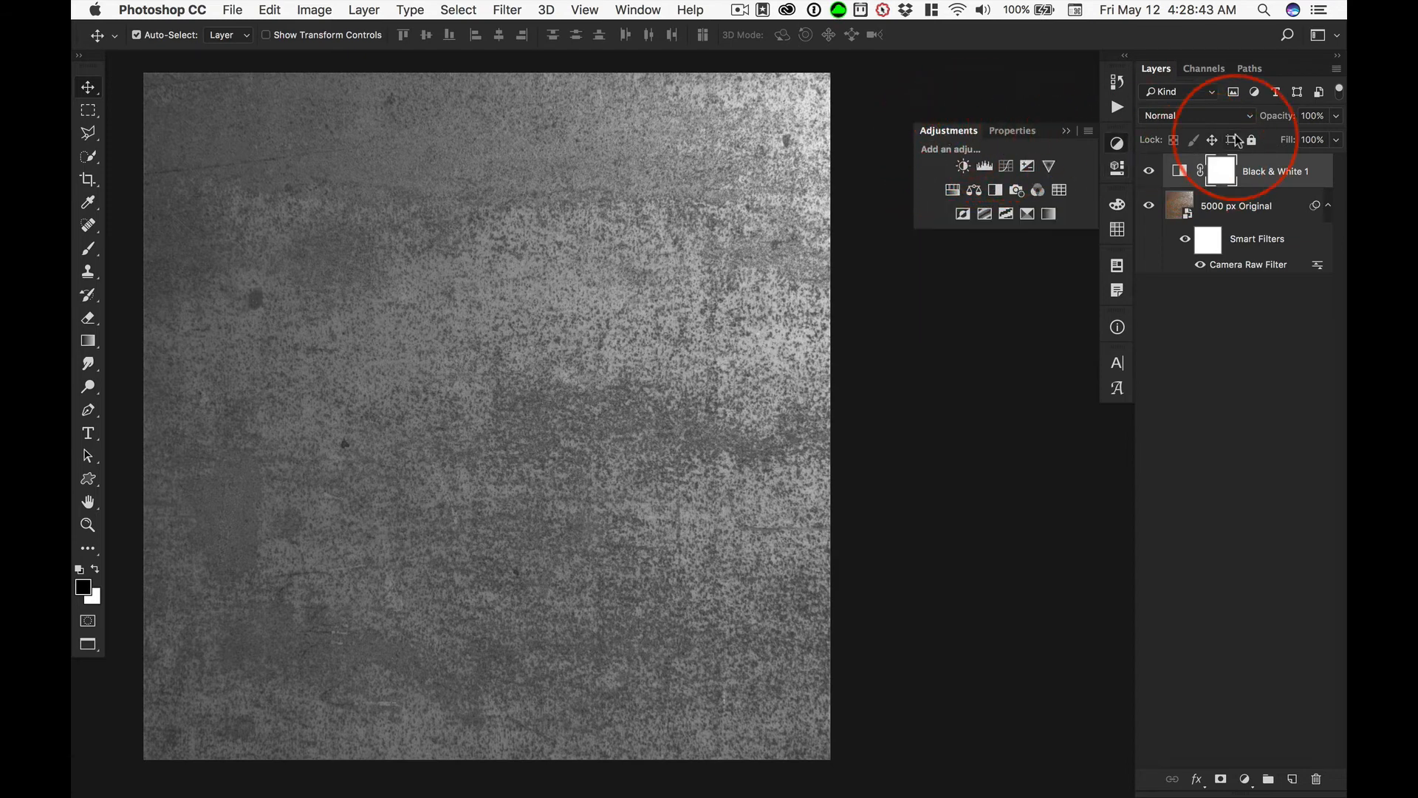
{"action": "left_click", "coordinate": [984, 167]}
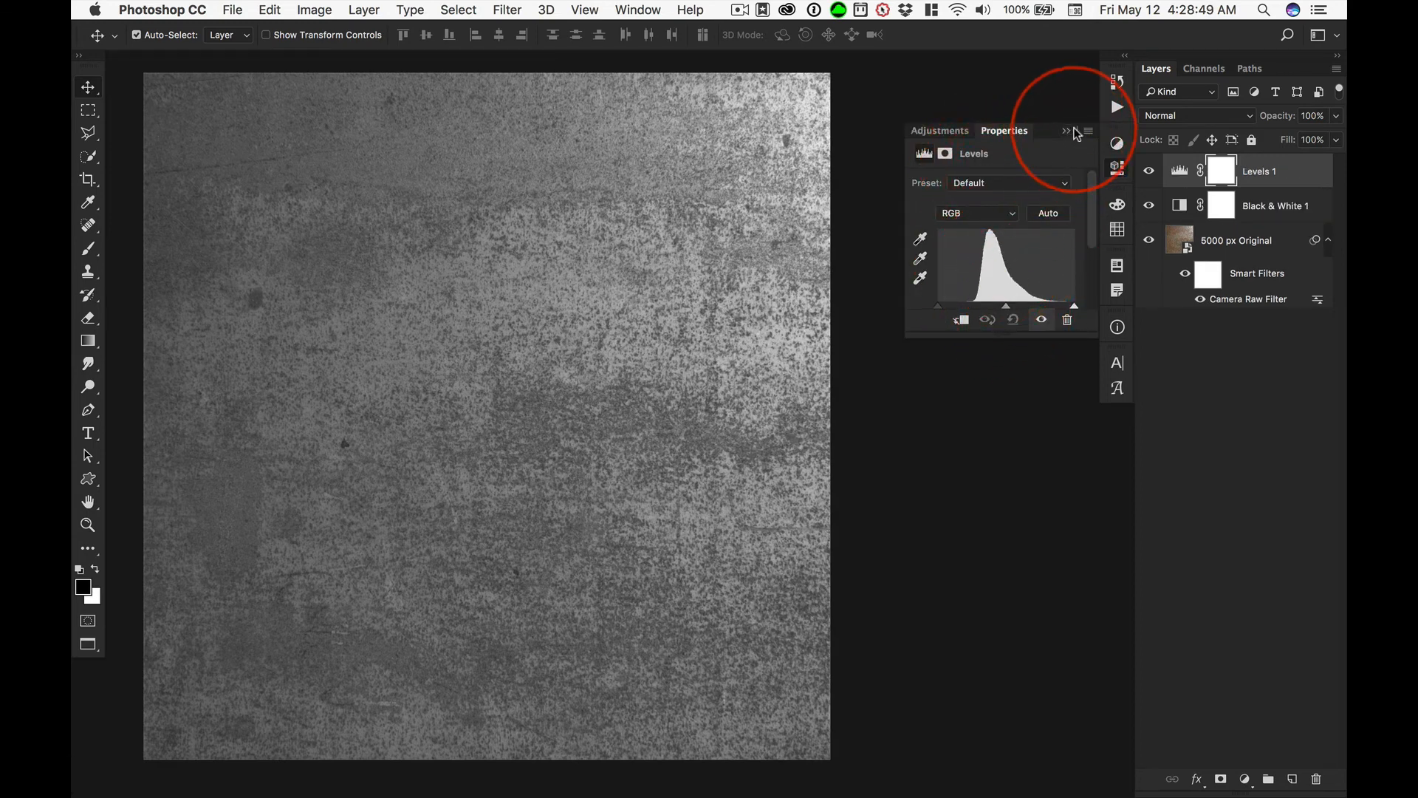
Add a Threshold and an Invert adjustment layer above Levels, hiding each one after it is added.
{"action": "left_click", "coordinate": [945, 133]}
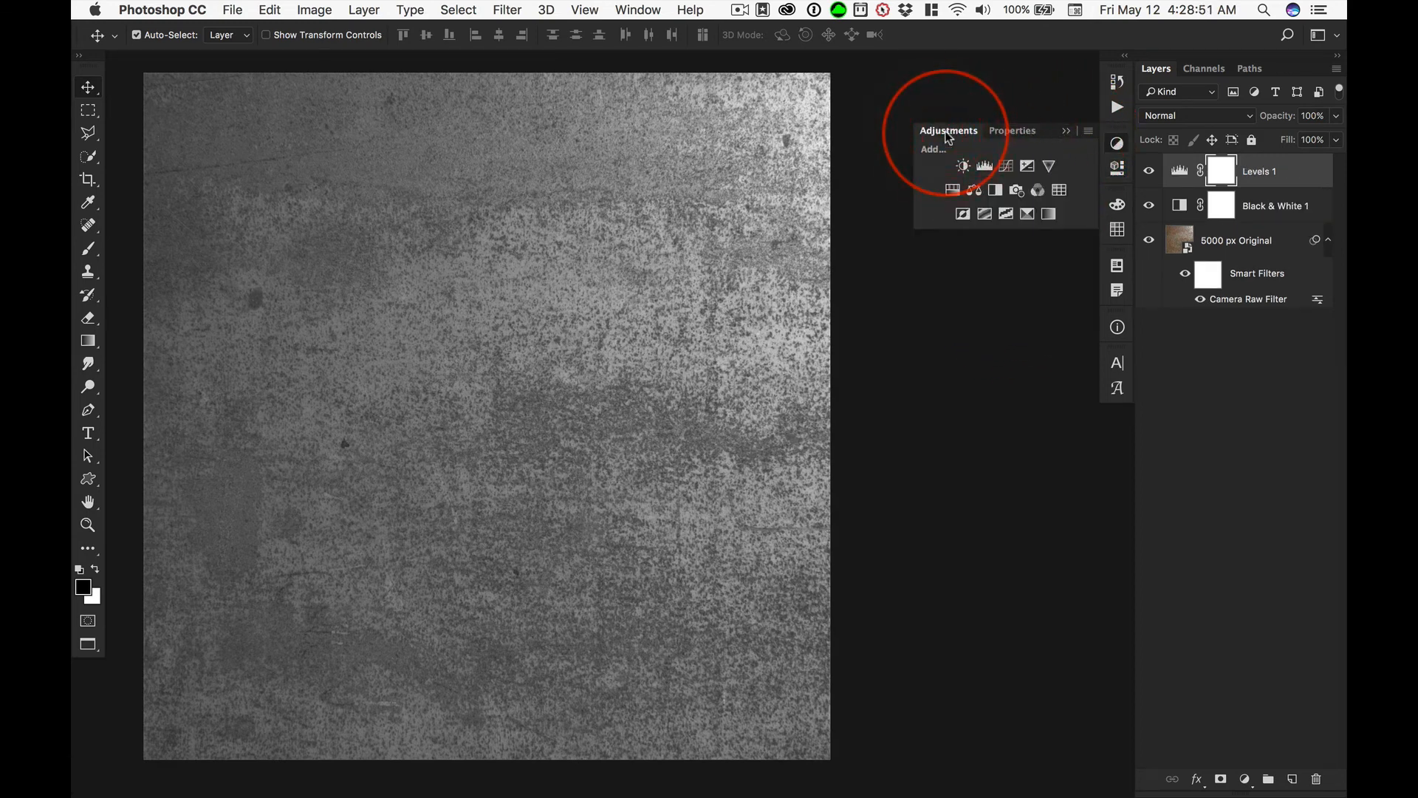
{"action": "left_click", "coordinate": [1006, 214]}
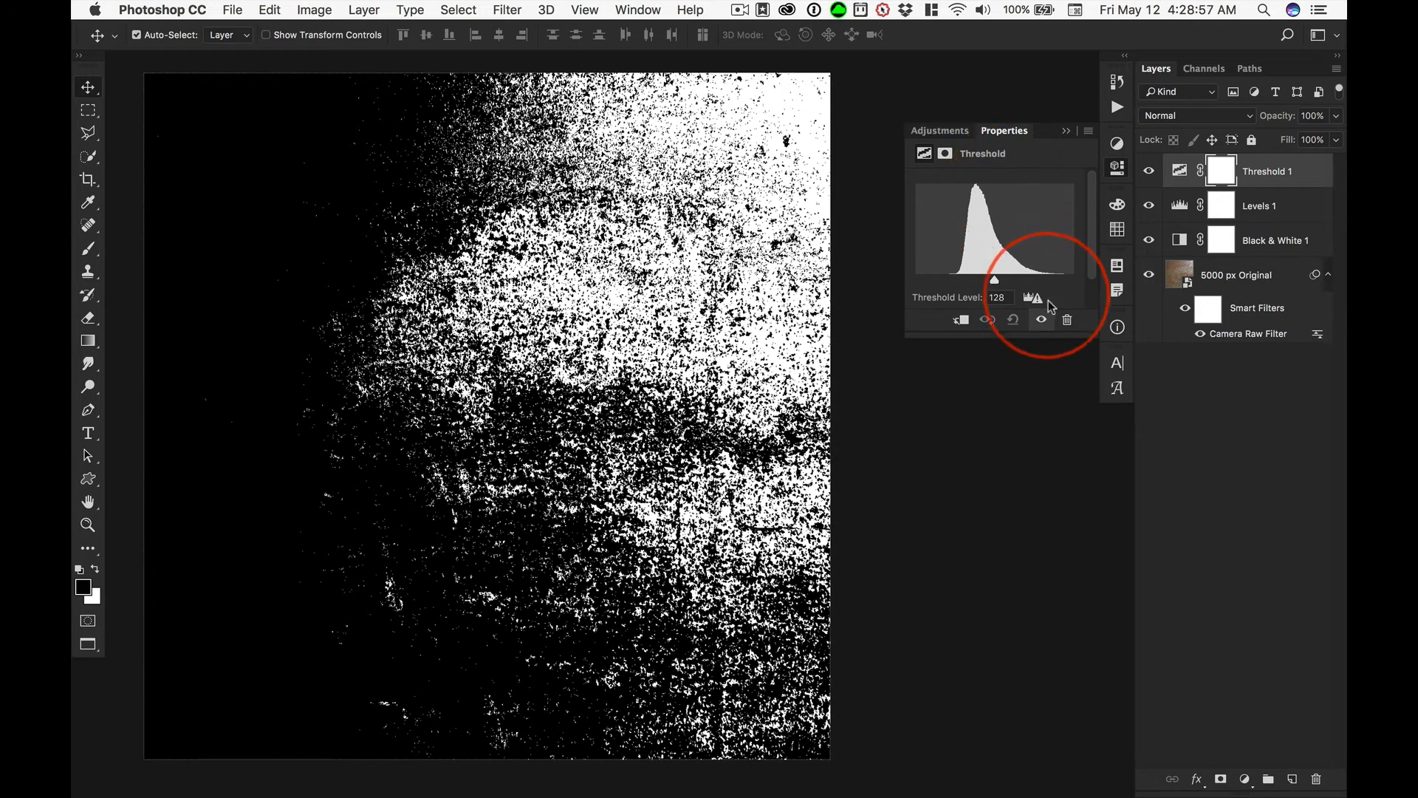
{"action": "left_click", "coordinate": [1043, 319]}
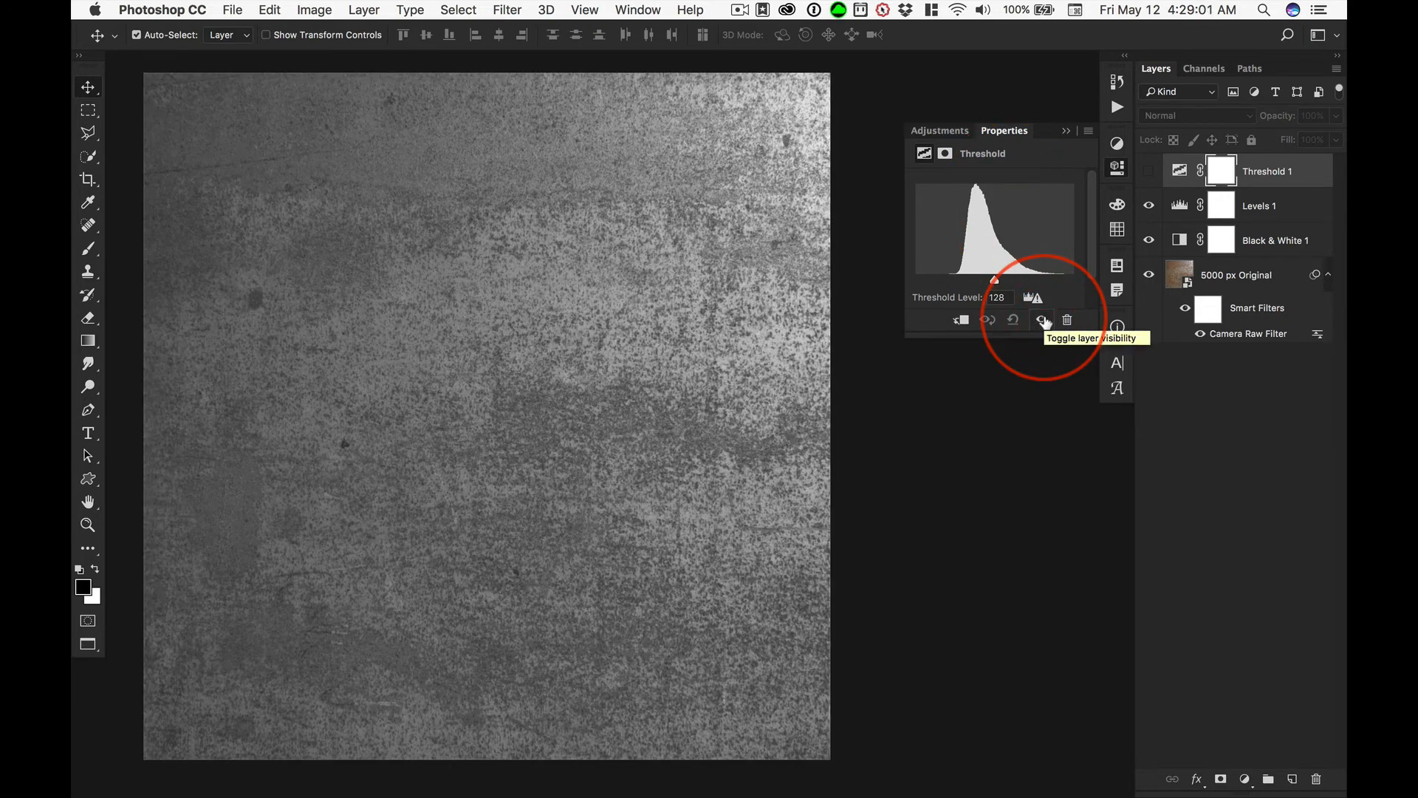
{"action": "left_click", "coordinate": [938, 131]}
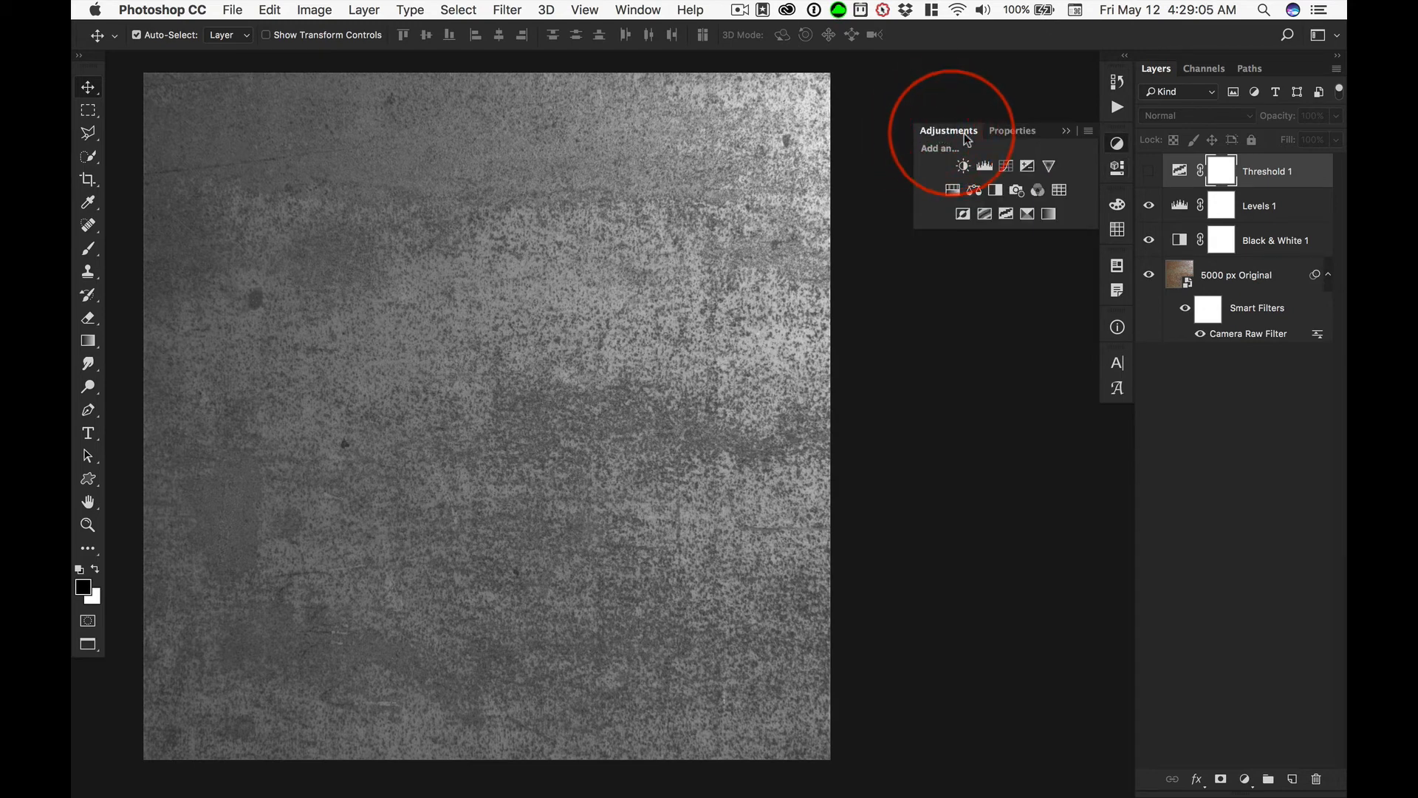
{"action": "left_click", "coordinate": [963, 214]}
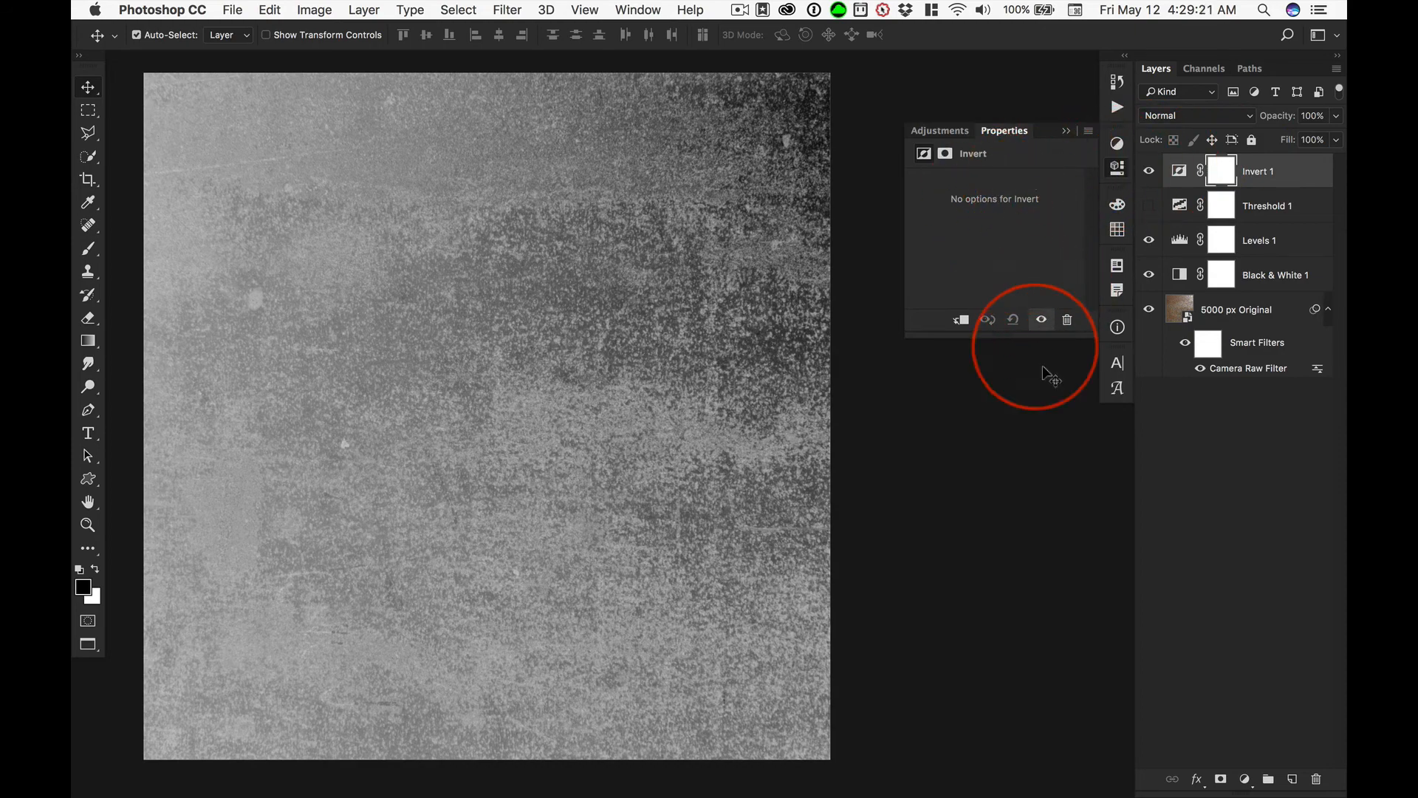
{"action": "left_click", "coordinate": [1042, 322]}
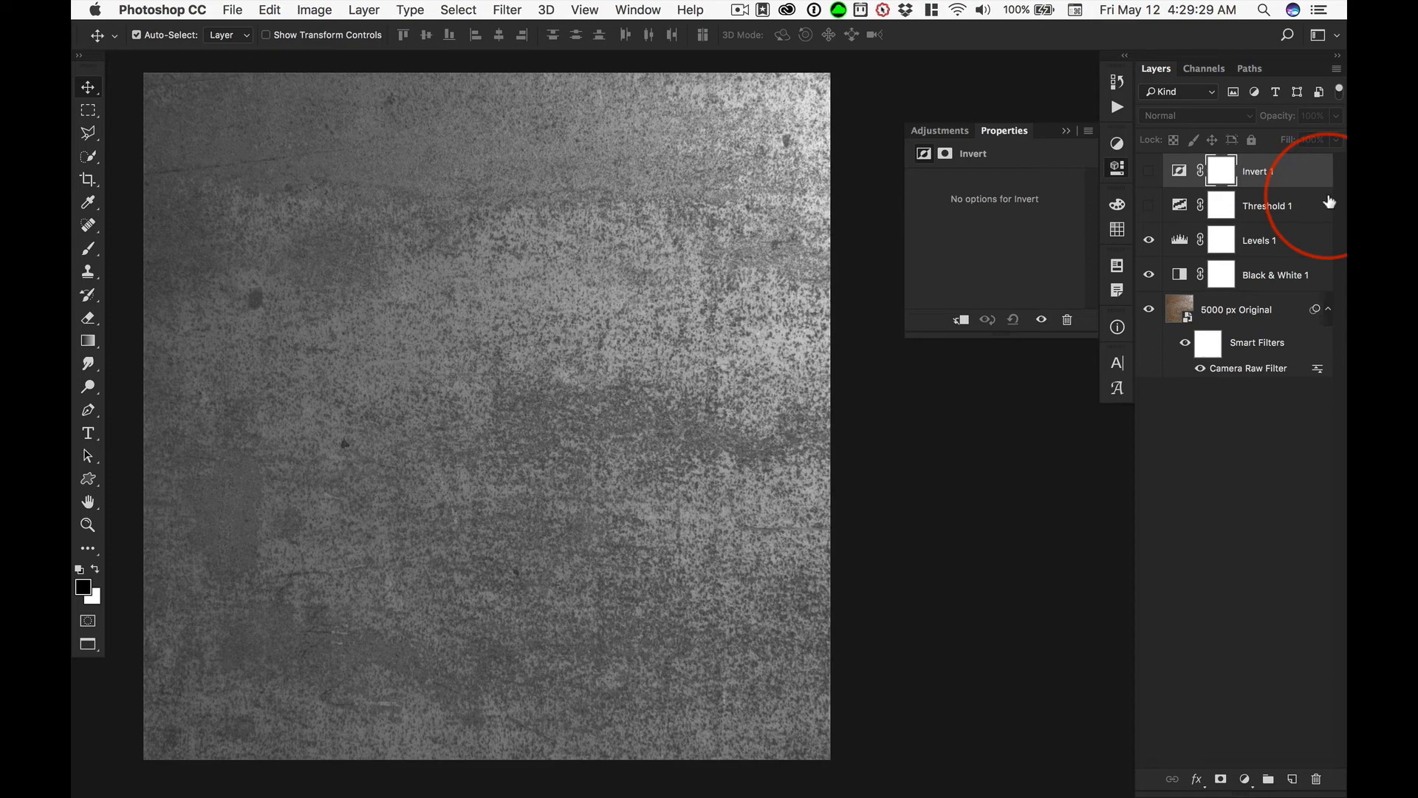
Stop recording the 5000 px Starter action and collapse its list of recorded commands.
{"action": "left_click", "coordinate": [1118, 105]}
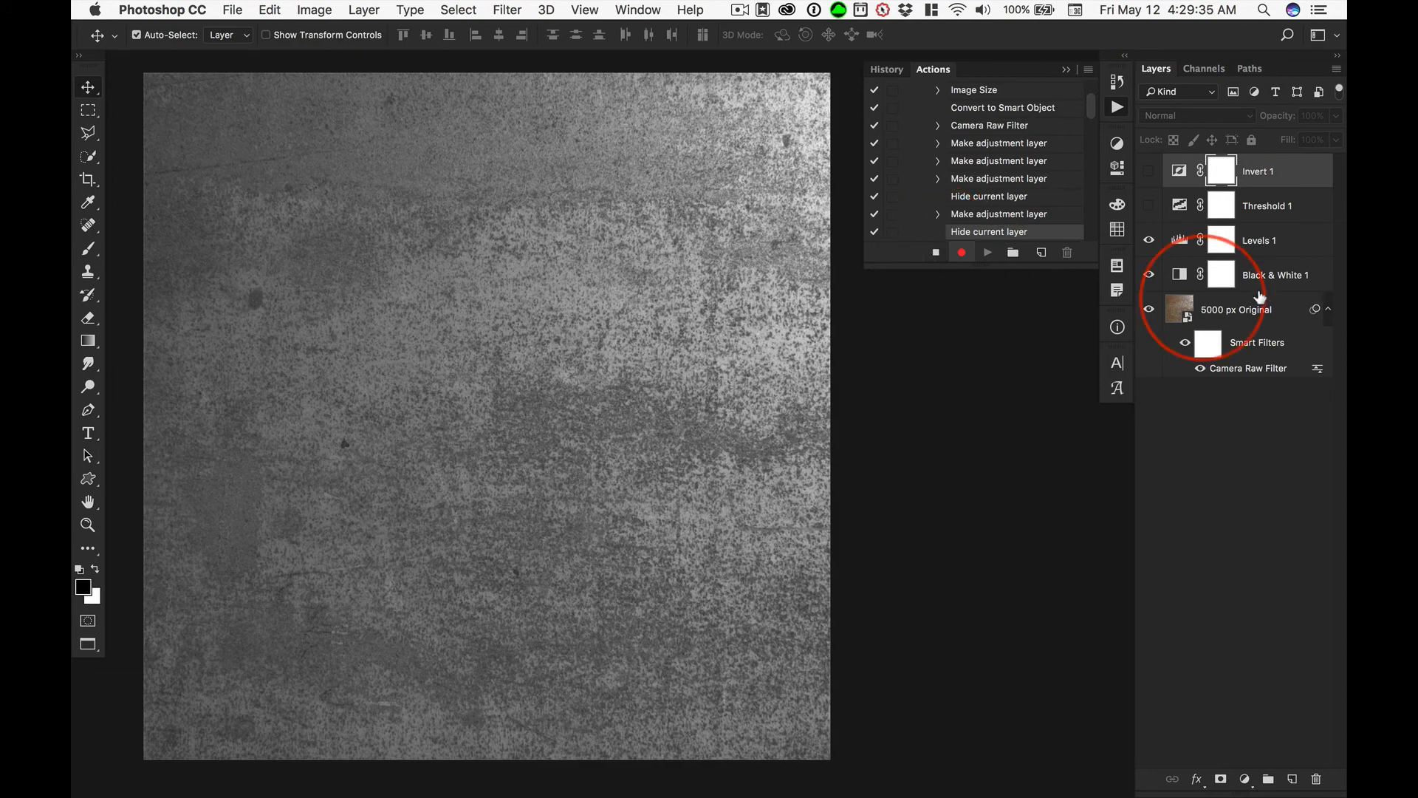
{"action": "left_click", "coordinate": [938, 252]}
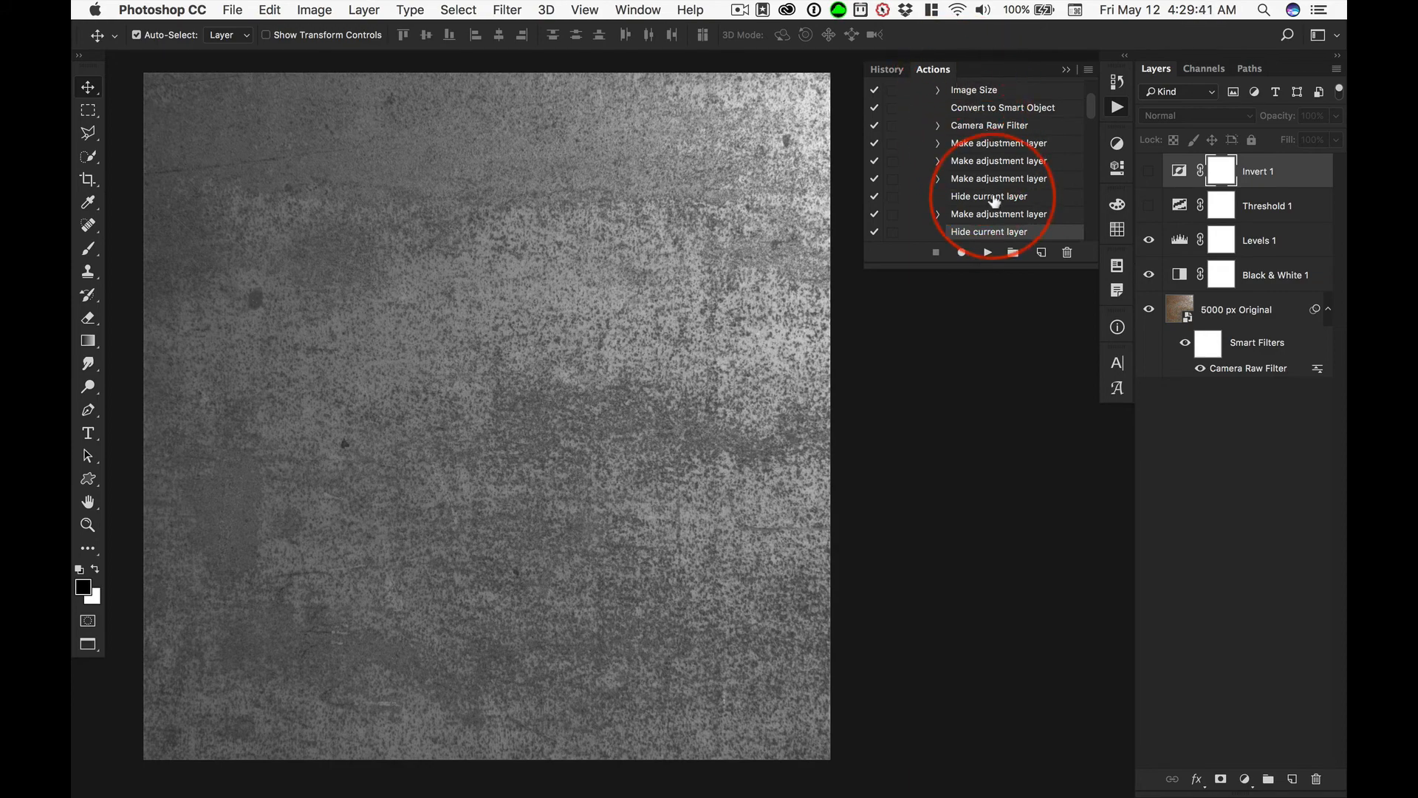
{"action": "scroll", "coordinate": [989, 196], "scroll_direction": "up", "scroll_amount": 2}
{"action": "scroll", "coordinate": [993, 198], "scroll_direction": "up", "scroll_amount": 2}
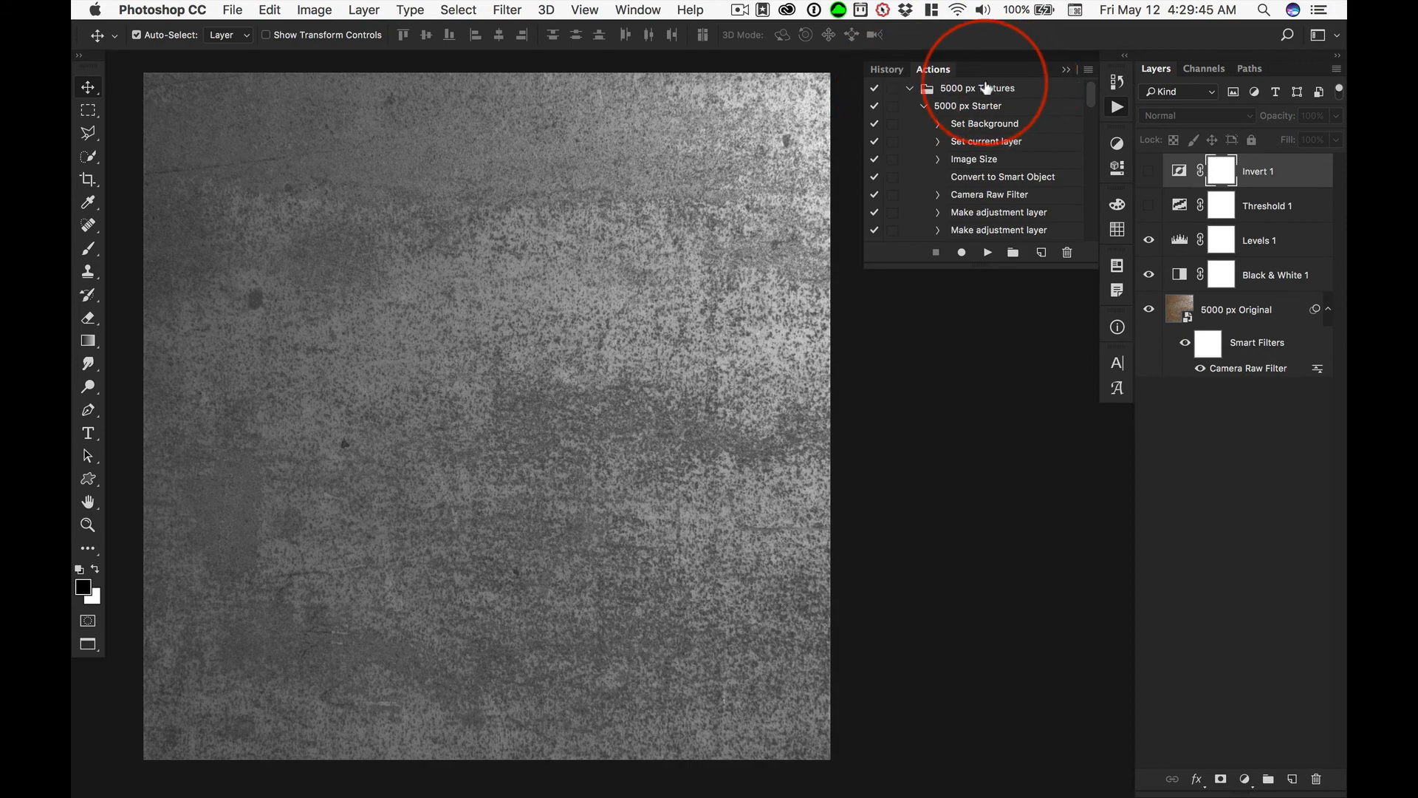
{"action": "left_click", "coordinate": [985, 213]}
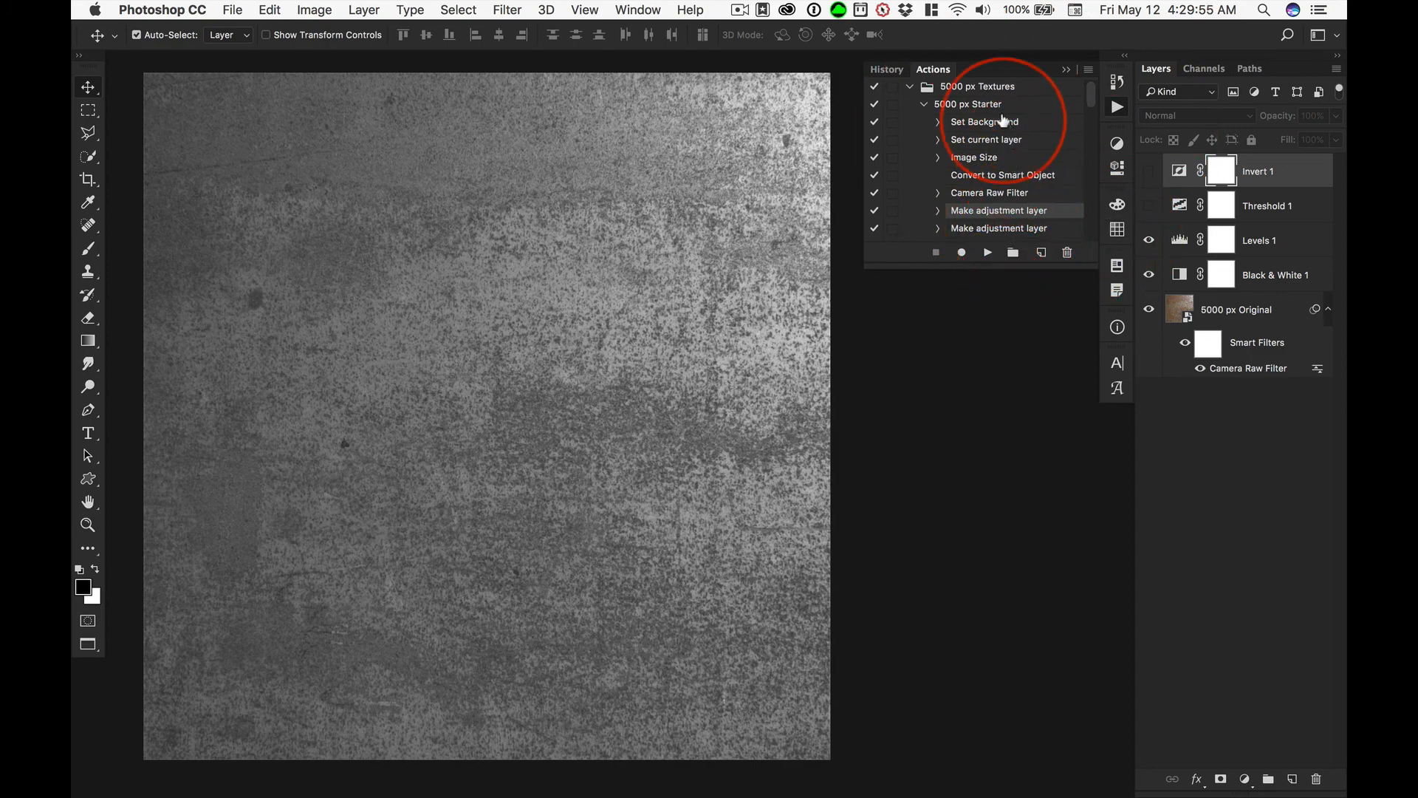
{"action": "left_click", "coordinate": [923, 104]}
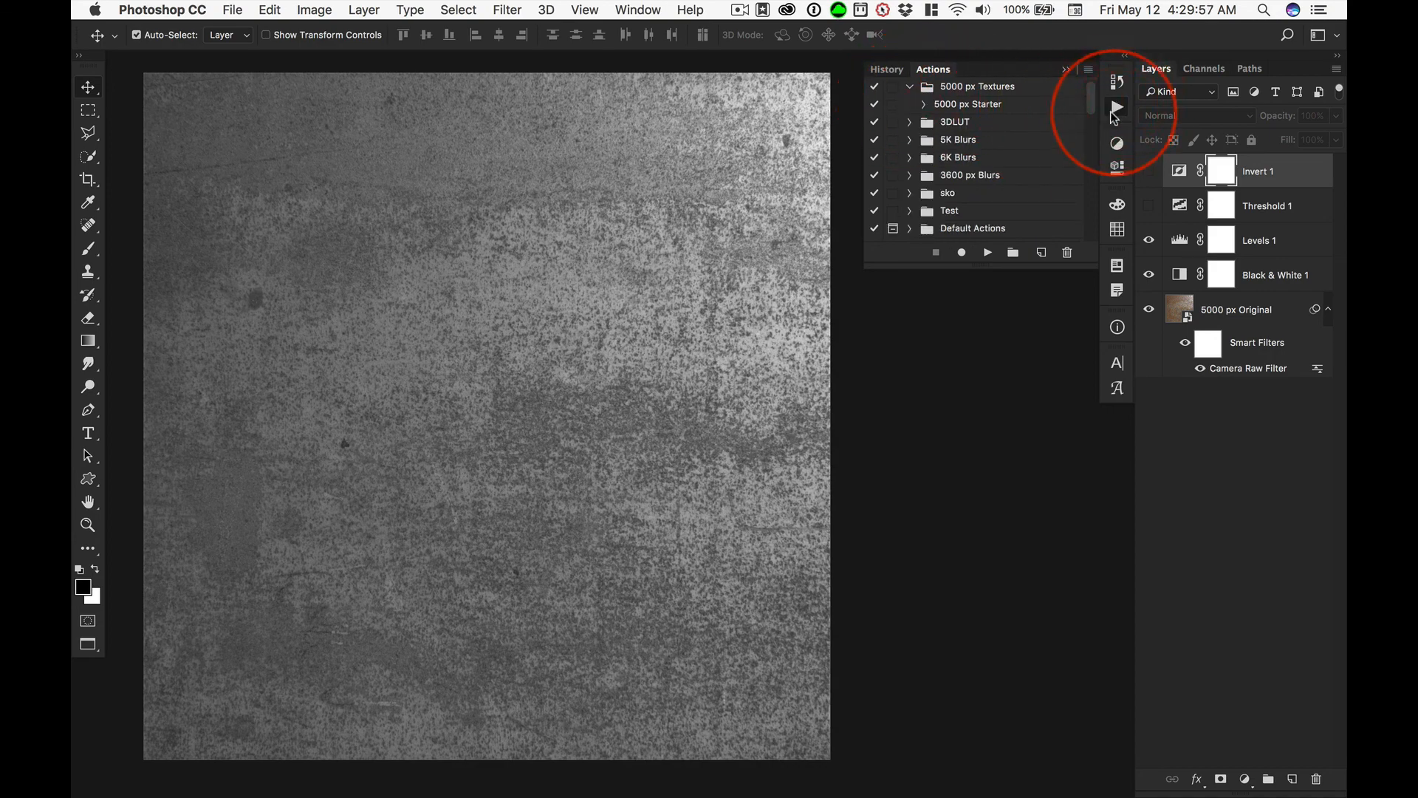